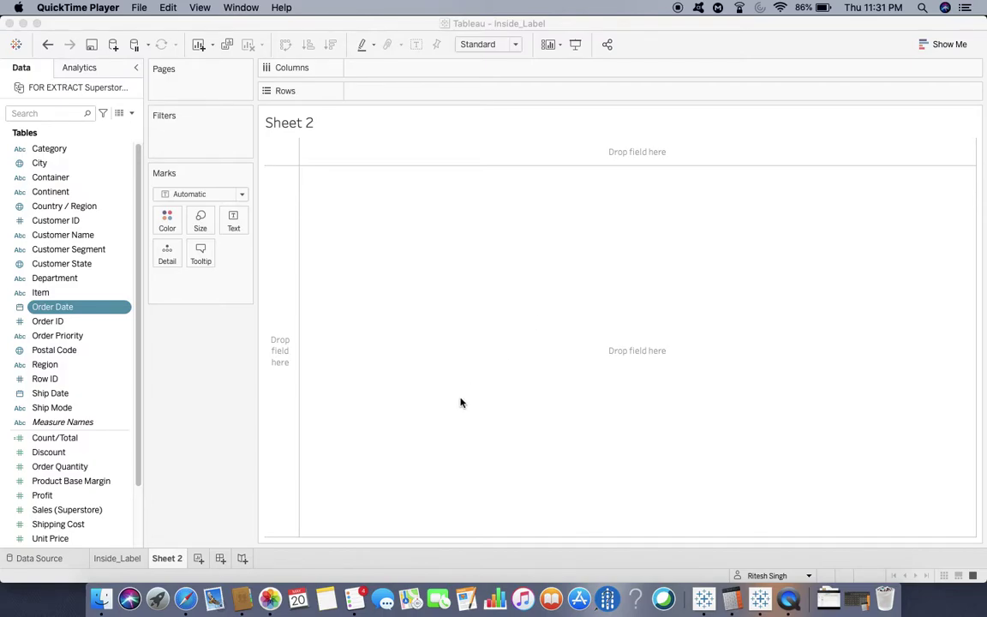
# - Bring the Inside_Label Tableau workbook window to the front
pyautogui.press('super+Tab')
pyautogui.press('super+Tab')
pyautogui.press('super+Tab')
pyautogui.press('super+Tab')
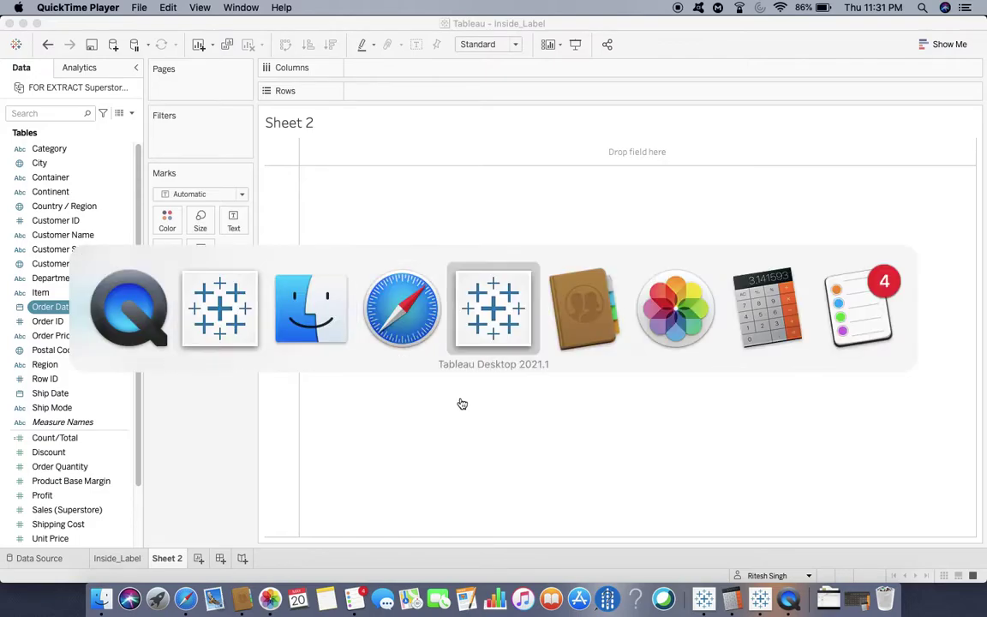
pyautogui.press('super+Tab')
pyautogui.press('super+Tab')
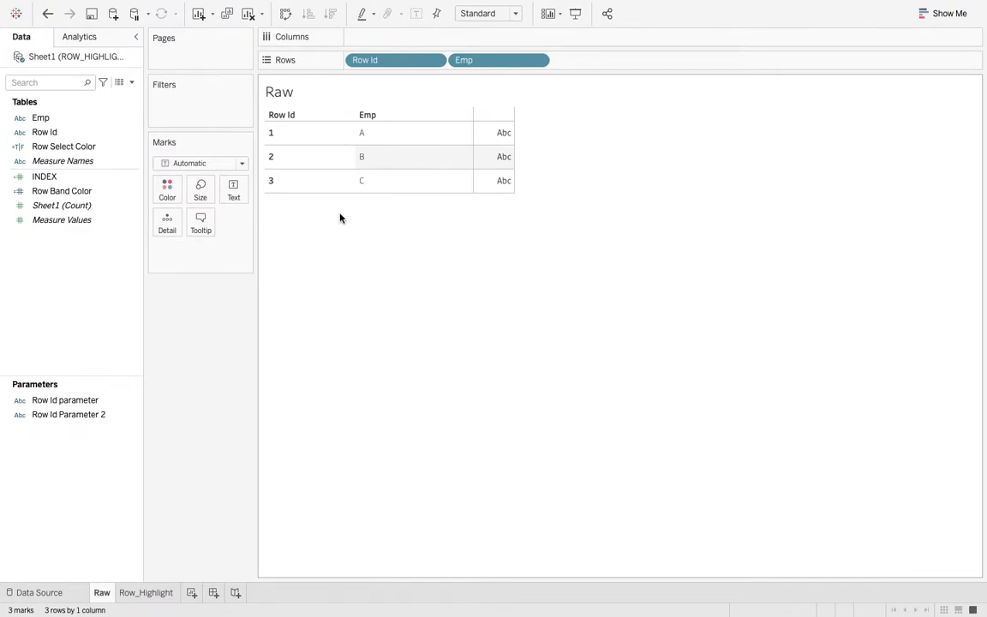
# - On the Row_Highlight sheet, click rows 1–3 to confirm each whole row shades teal, then deselect
pyautogui.click(327, 187)
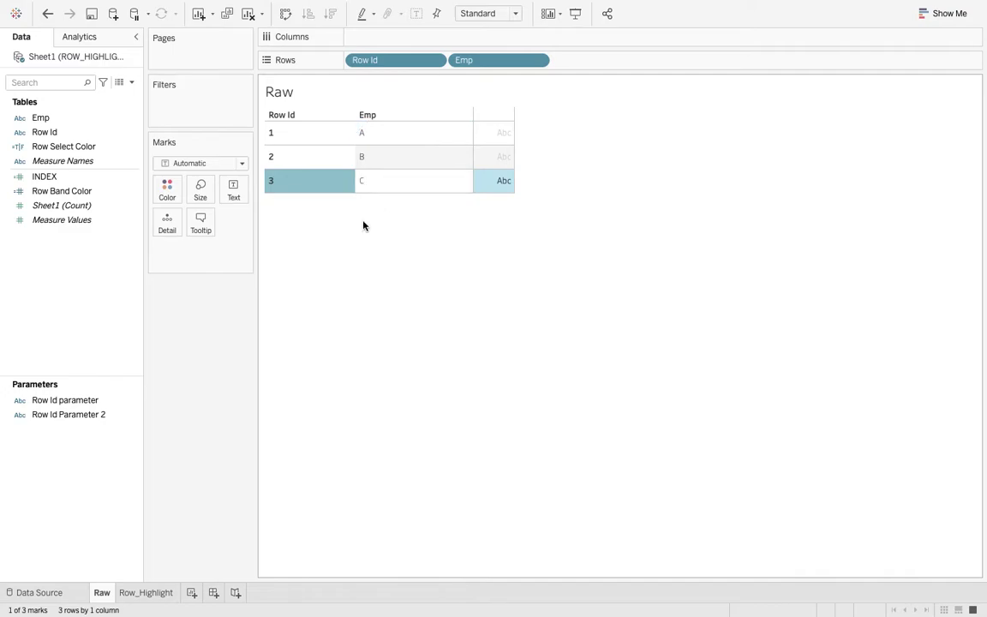
pyautogui.click(146, 592)
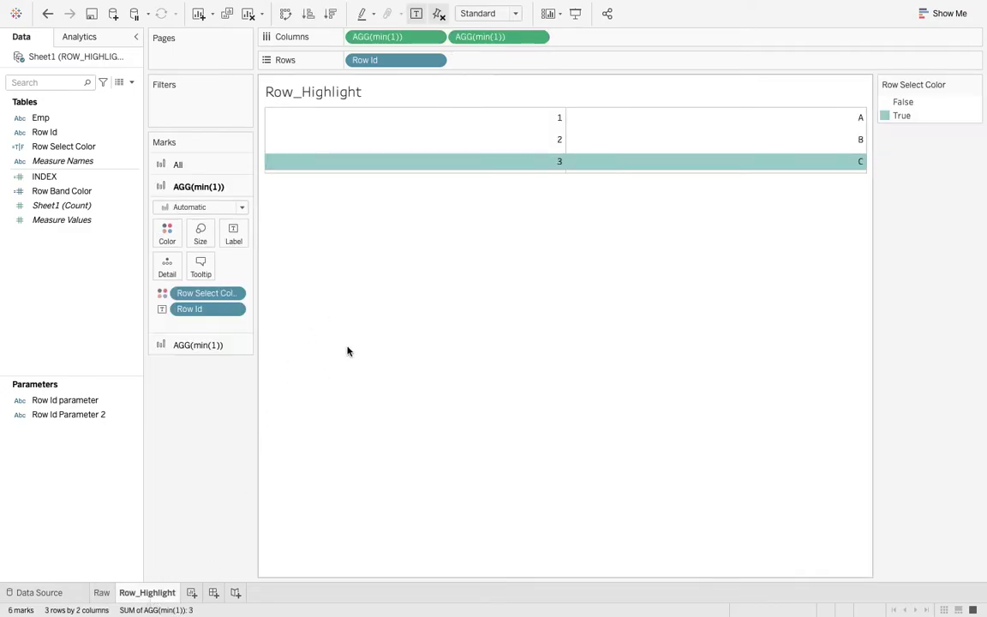
pyautogui.click(428, 146)
pyautogui.click(429, 127)
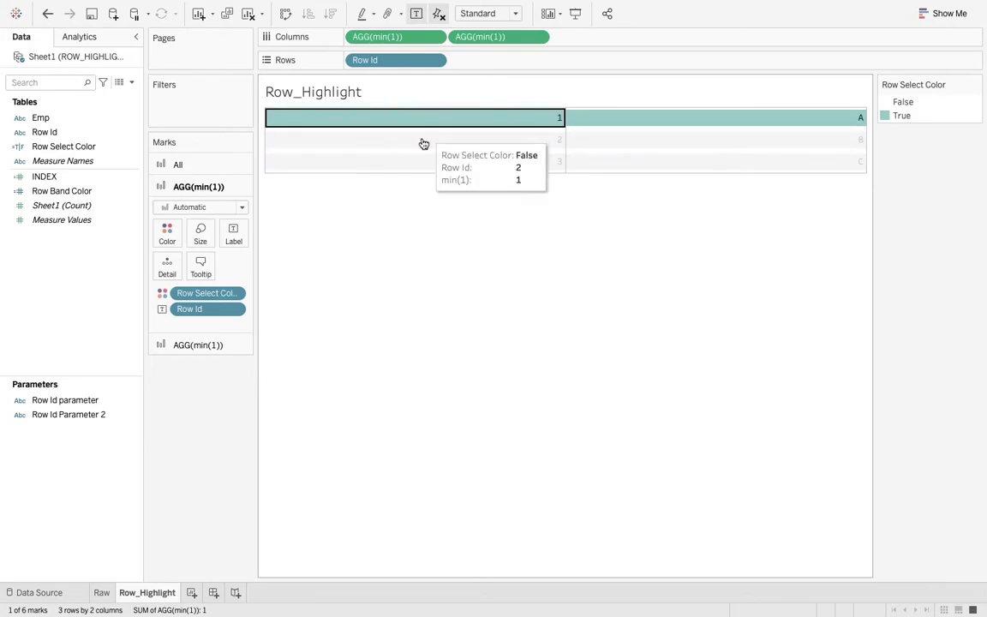
pyautogui.click(414, 161)
pyautogui.click(418, 144)
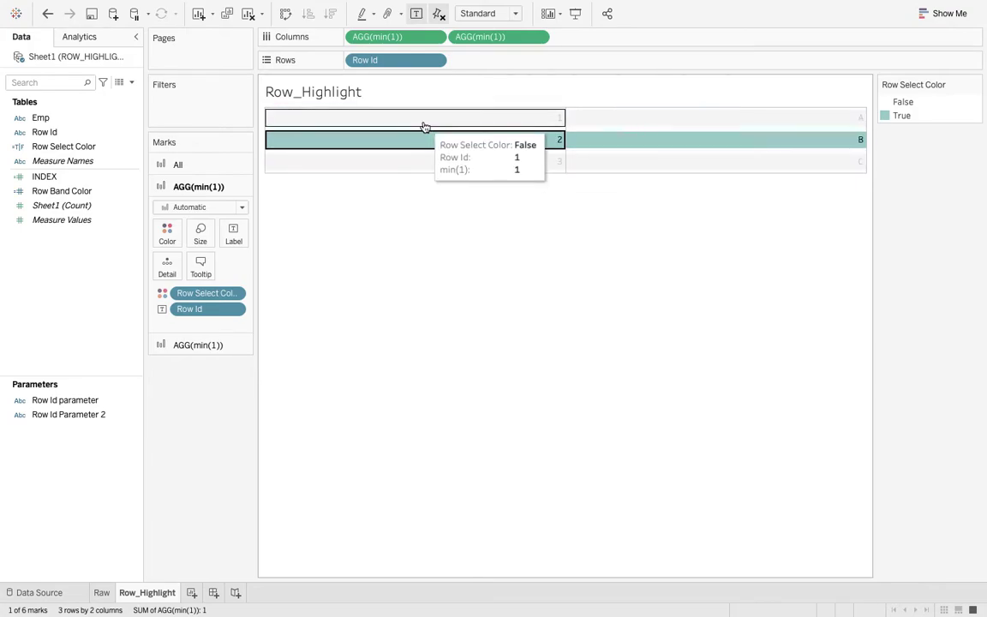
pyautogui.click(425, 125)
pyautogui.click(406, 206)
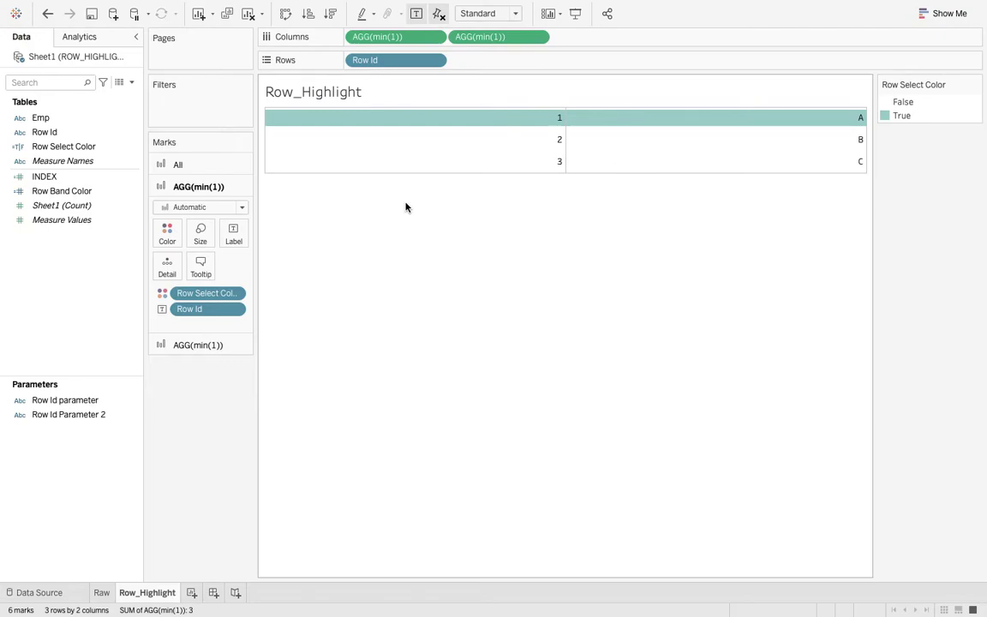
# - Add a new Sheet 3 with two min(1) inline calculations on the Columns shelf
pyautogui.click(192, 591)
pyautogui.doubleClick(377, 37)
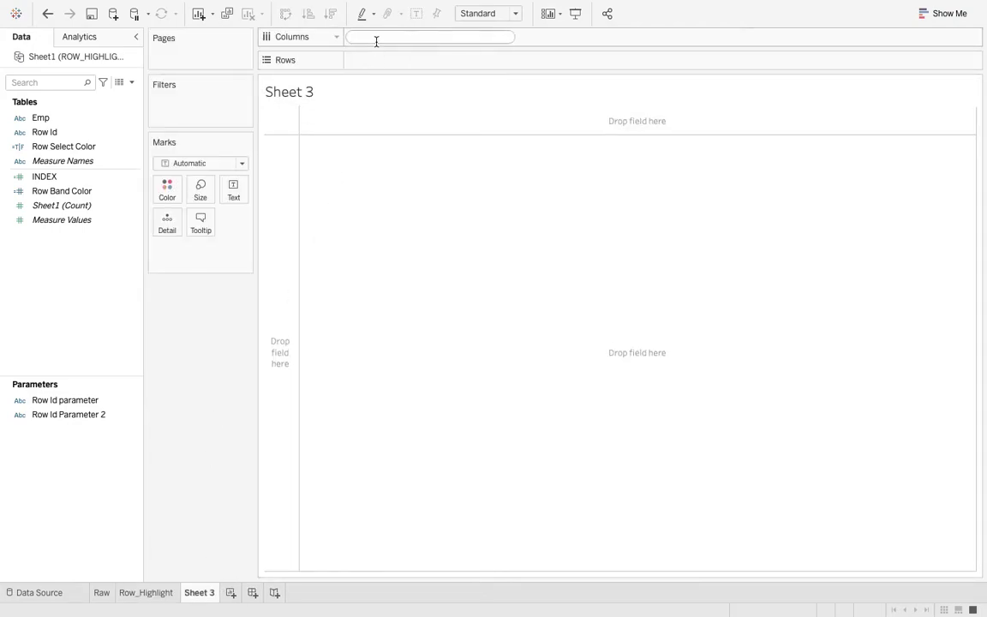
pyautogui.write('min(1)')
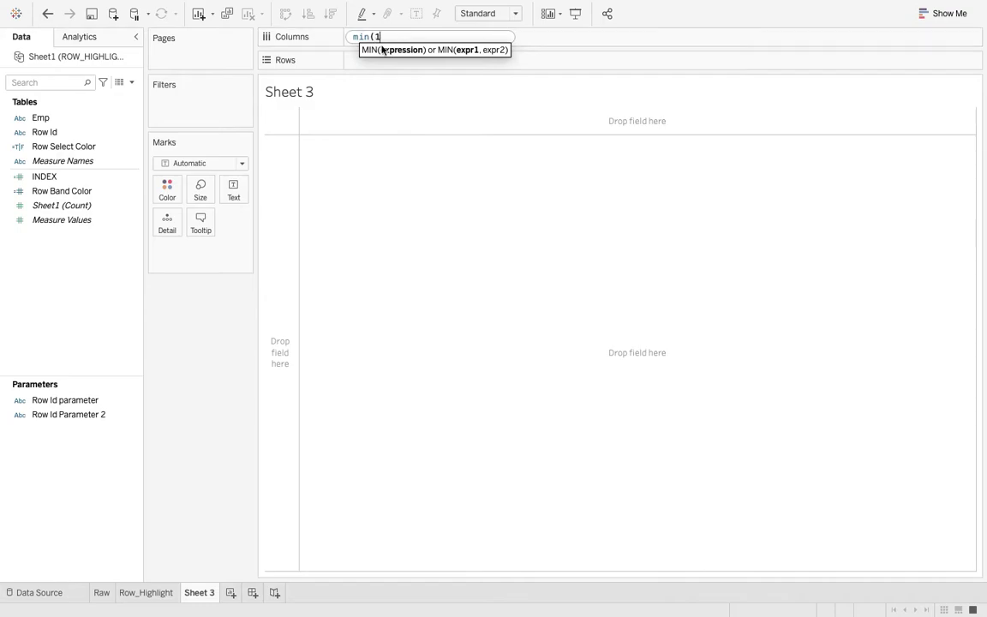
pyautogui.press('Return')
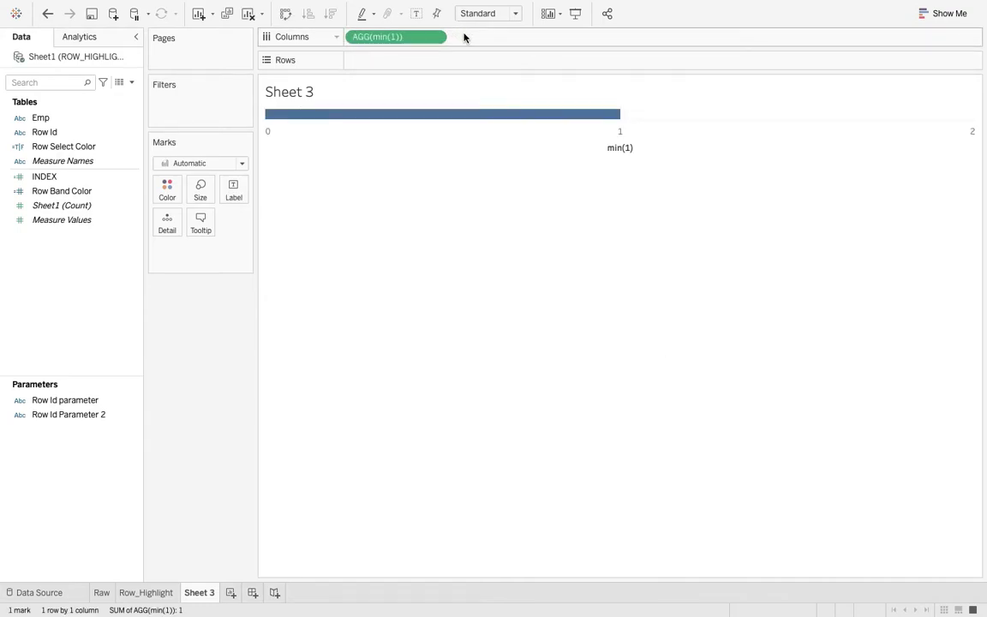
pyautogui.doubleClick(464, 36)
pyautogui.write('min(1)')
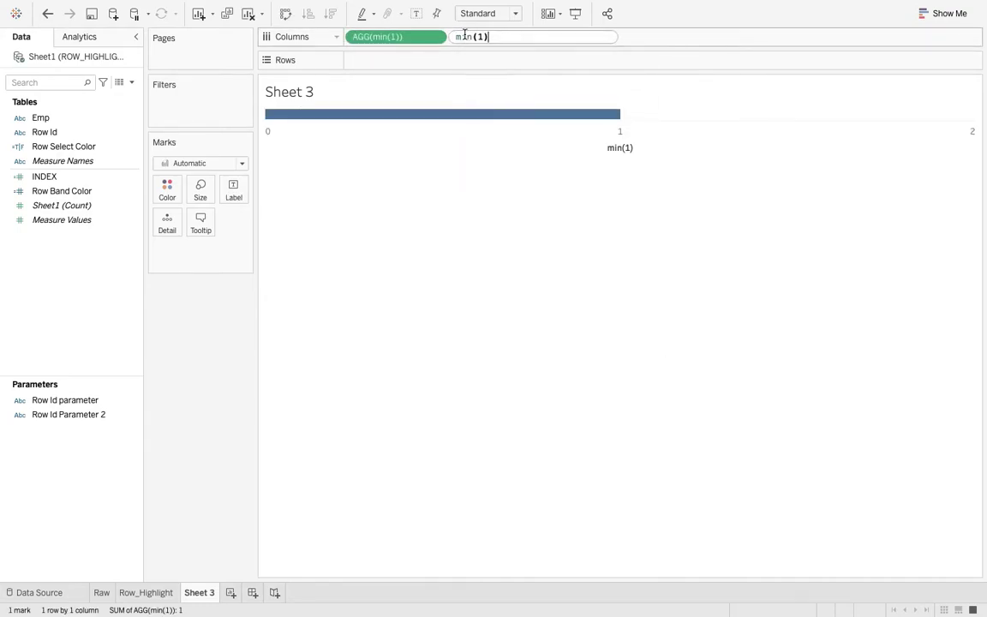
pyautogui.press('Return')
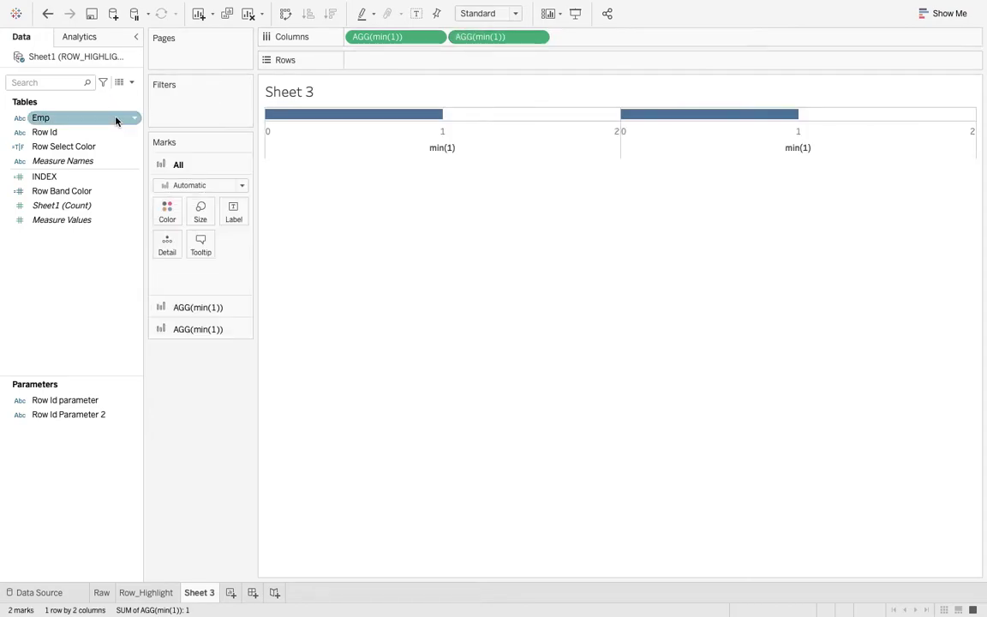
# - Label the first min(1) pane's bars with Row Id and the second pane's bars with Emp
pyautogui.moveTo(63, 139); pyautogui.dragTo(235, 242)
pyautogui.click(377, 39)
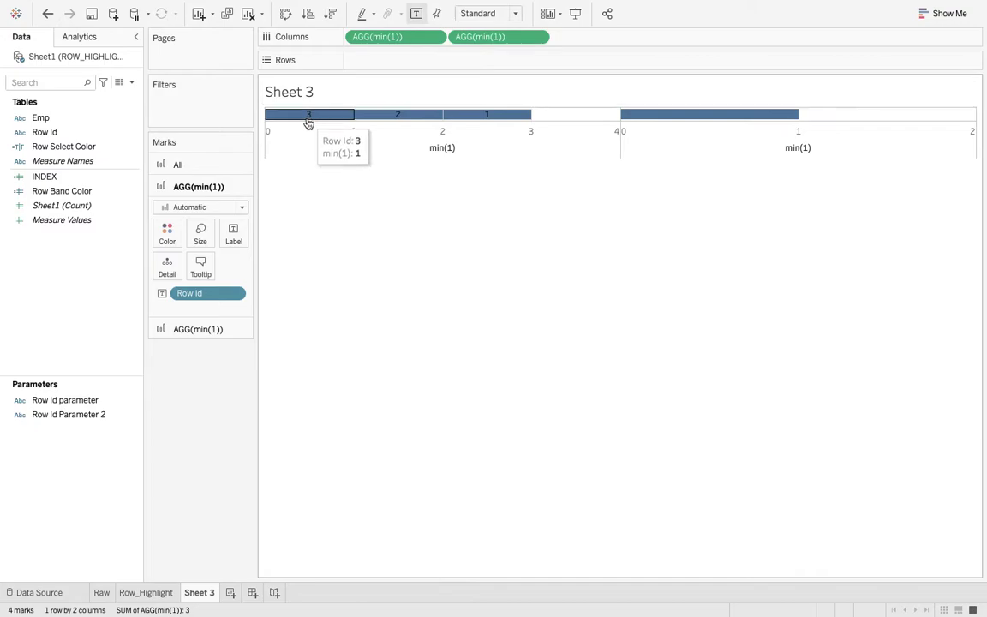
pyautogui.click(476, 40)
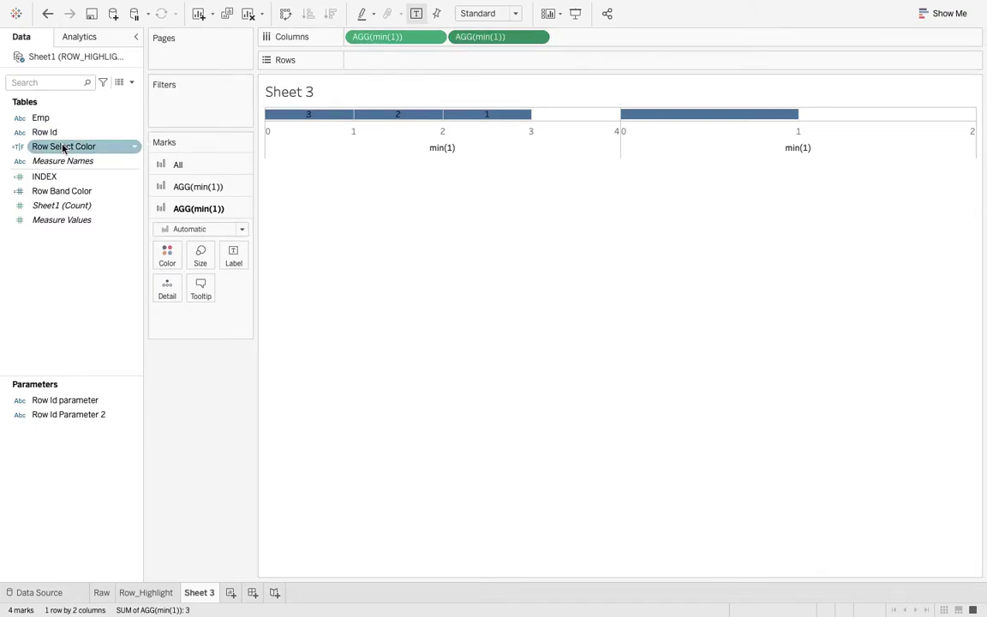
pyautogui.moveTo(49, 119); pyautogui.dragTo(242, 266)
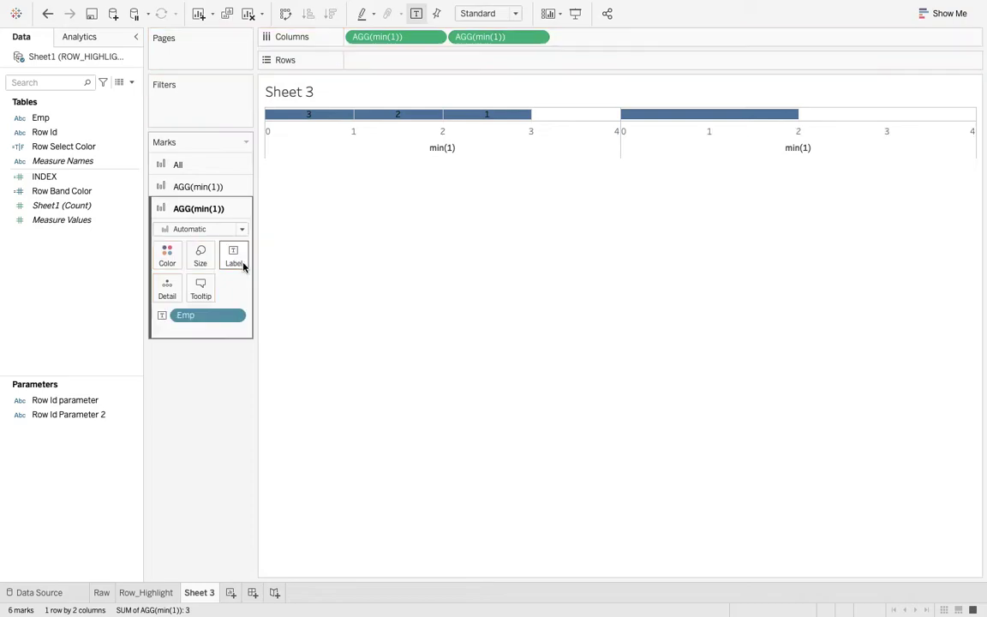
# - Fix the first min(1) axis range to run from 0 to 1
pyautogui.rightClick(392, 138)
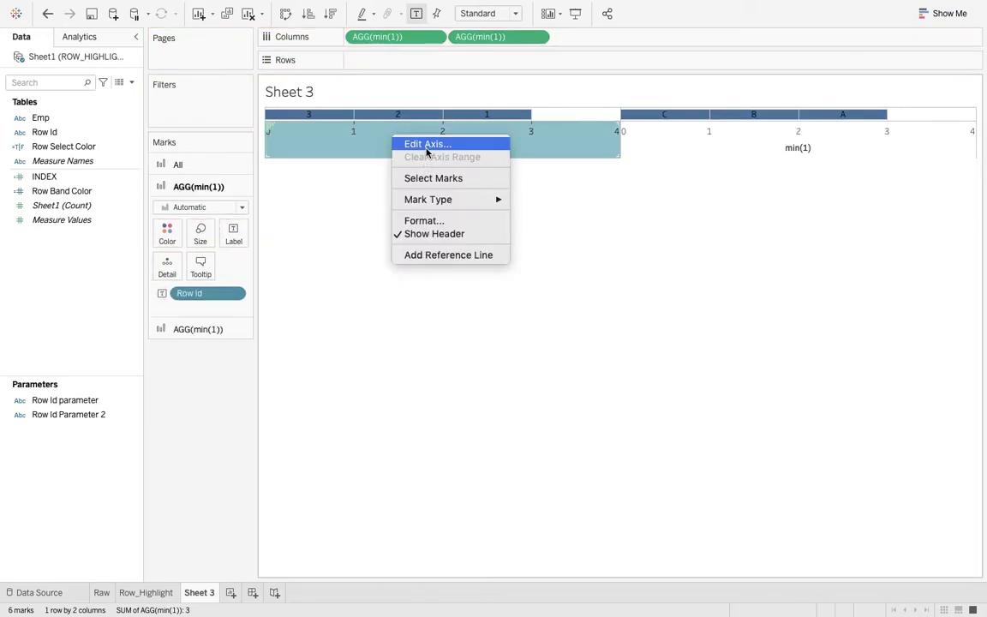
pyautogui.click(428, 144)
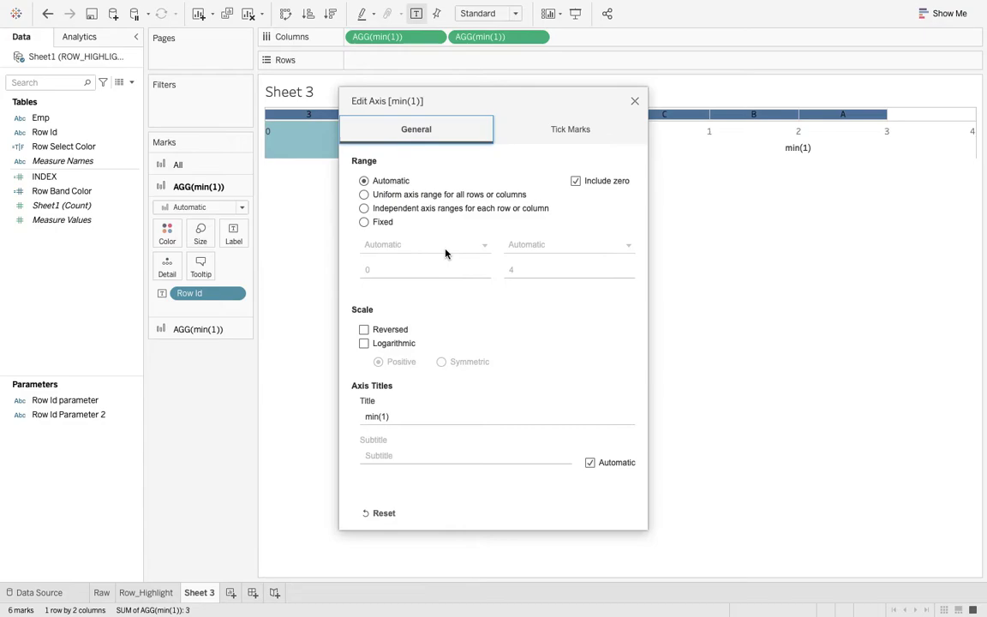
pyautogui.click(363, 222)
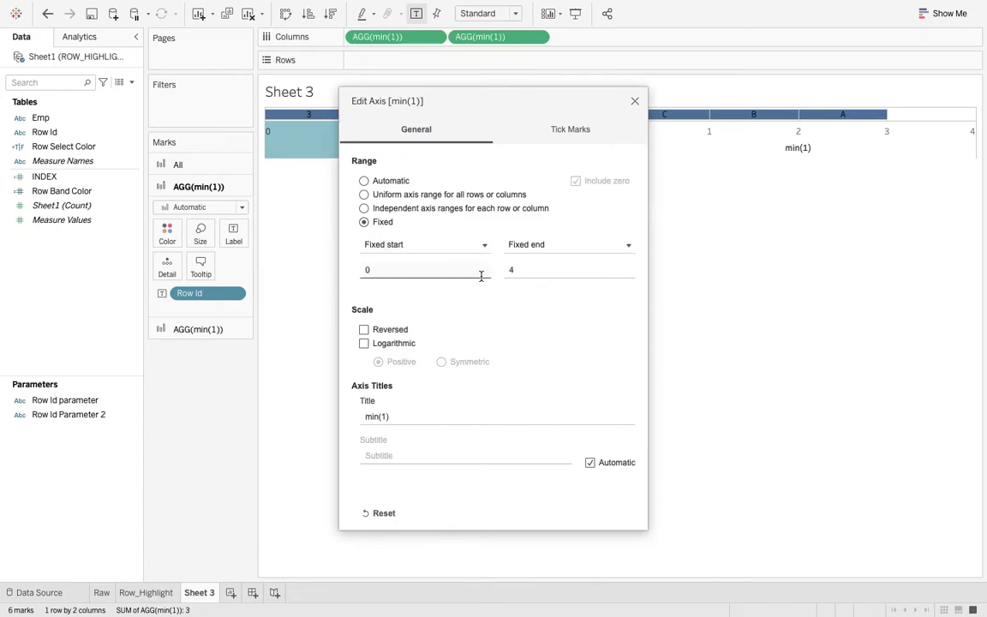
pyautogui.click(518, 268)
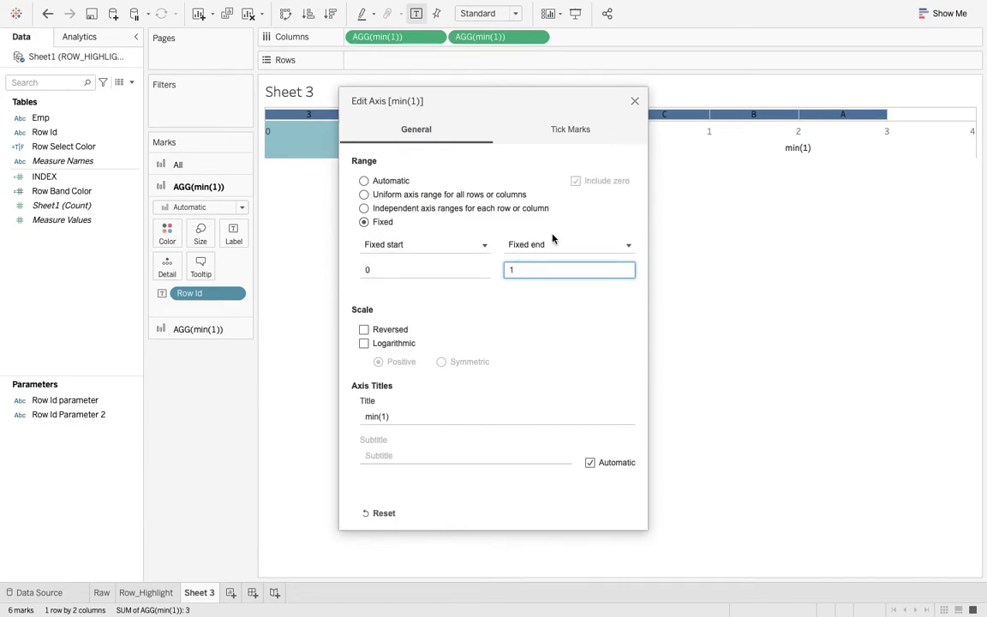
pyautogui.moveTo(636, 106); pyautogui.dragTo(637, 105)
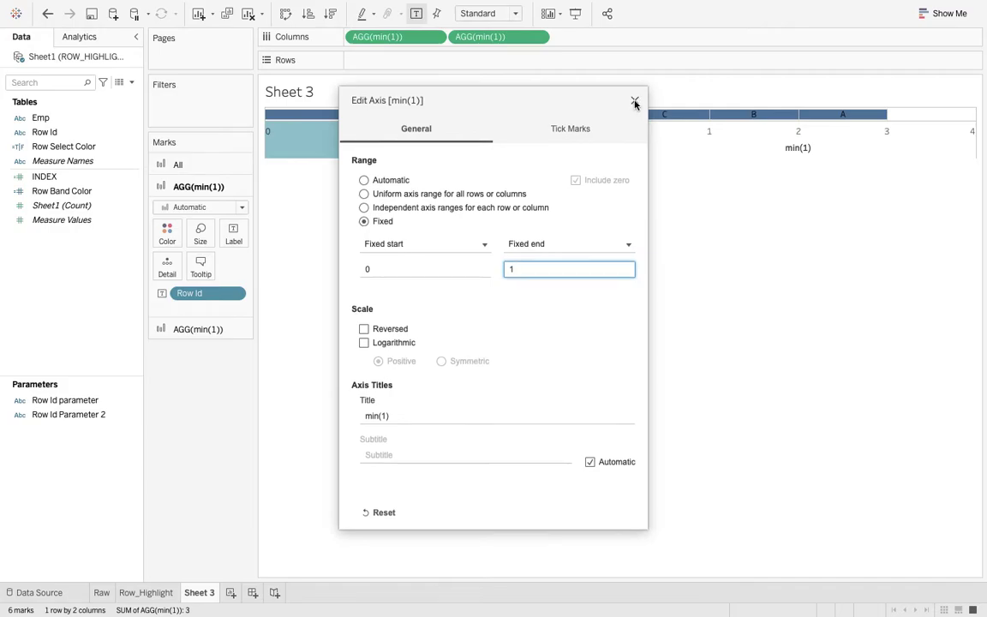
pyautogui.click(635, 103)
# - Fix the second min(1) axis range to 0–1 as well
pyautogui.rightClick(686, 139)
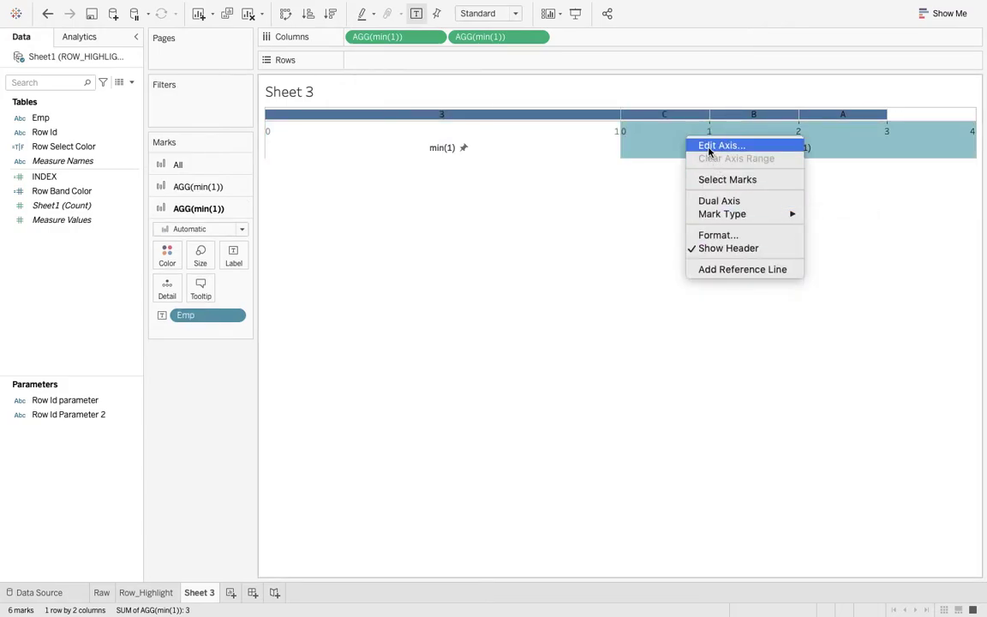
pyautogui.click(558, 172)
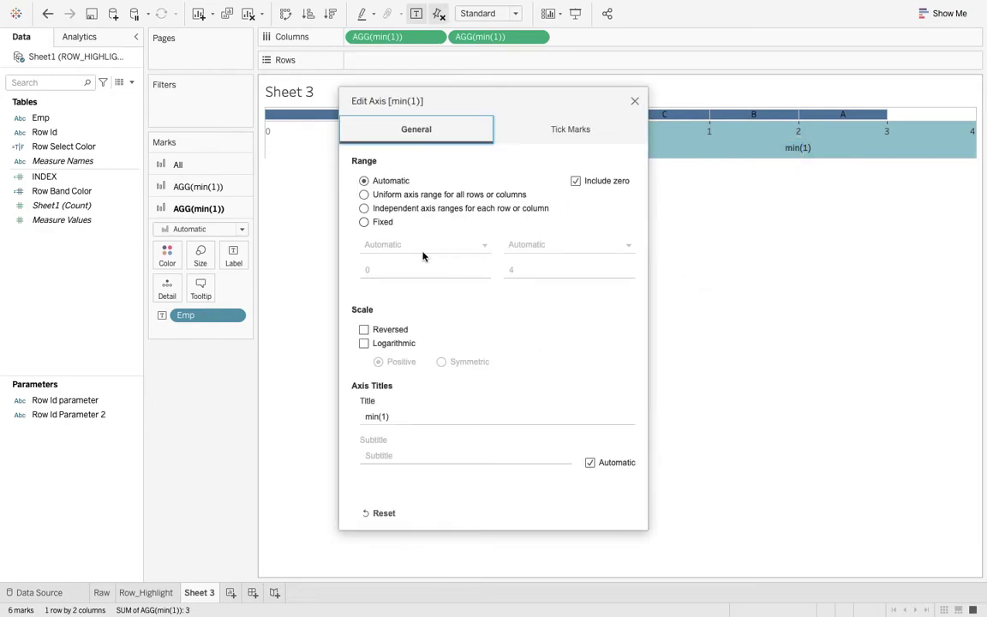
pyautogui.click(364, 222)
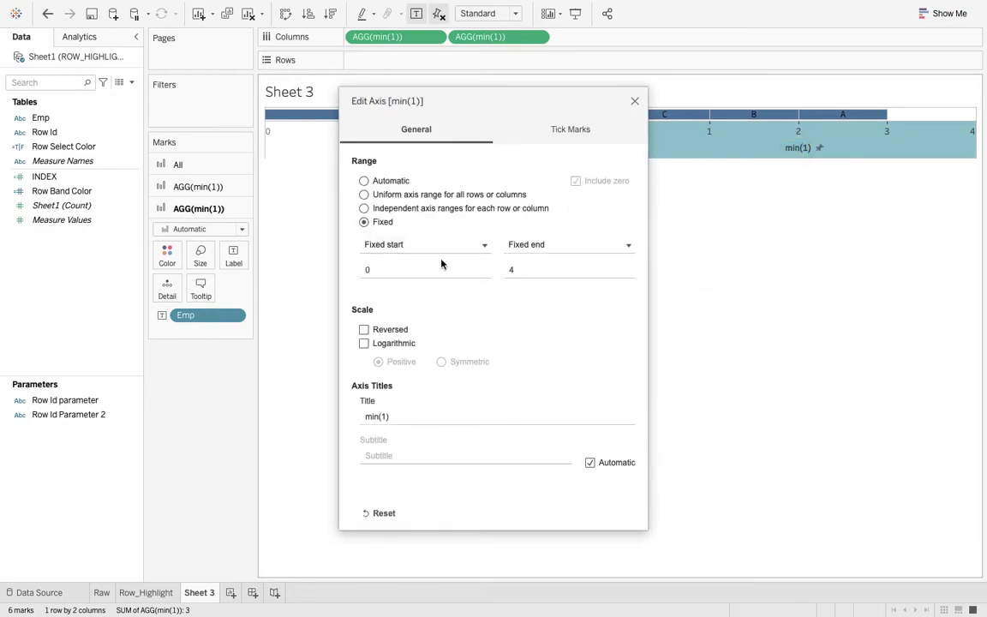
pyautogui.click(525, 267)
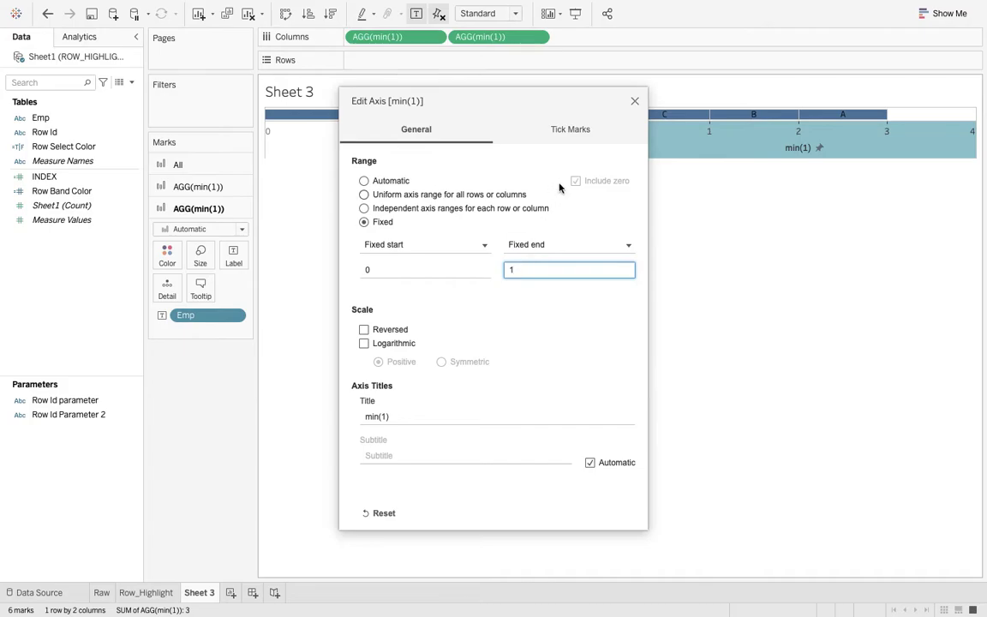
pyautogui.click(635, 102)
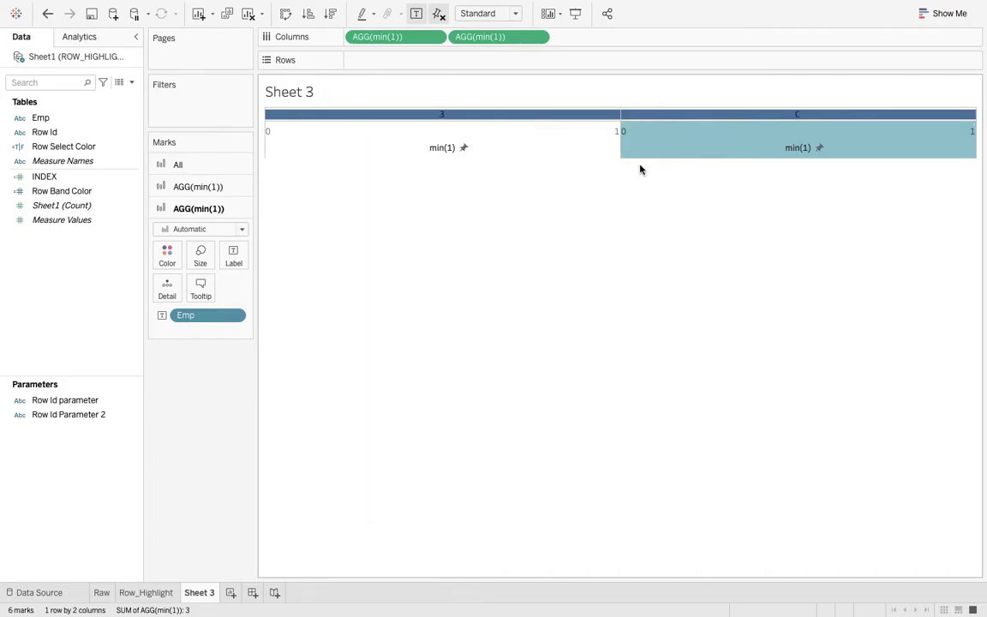
# - Hide the min(1) axis headers and make the top header row taller
pyautogui.rightClick(566, 152)
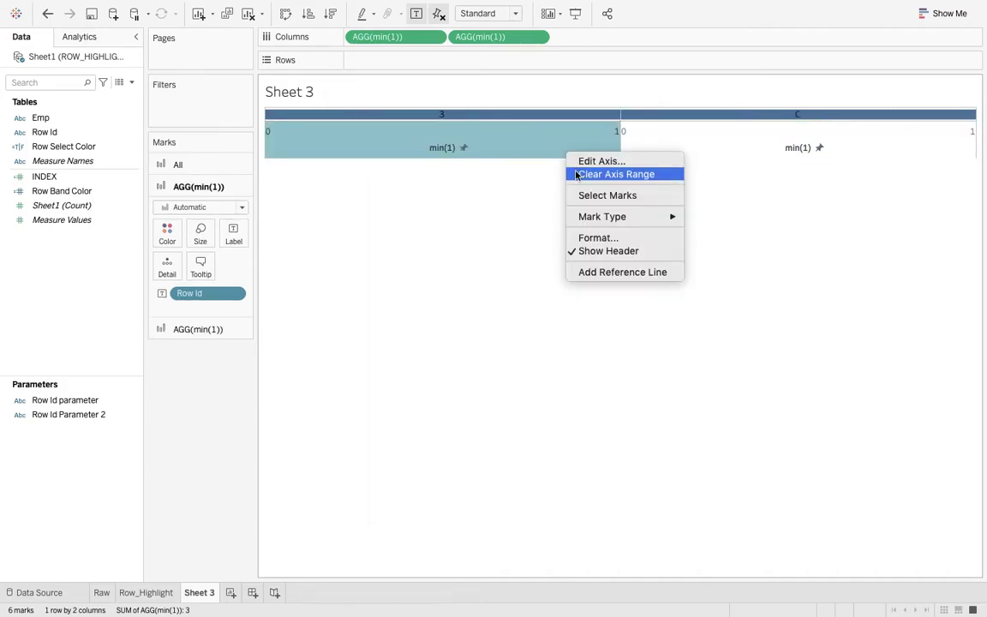
pyautogui.click(619, 251)
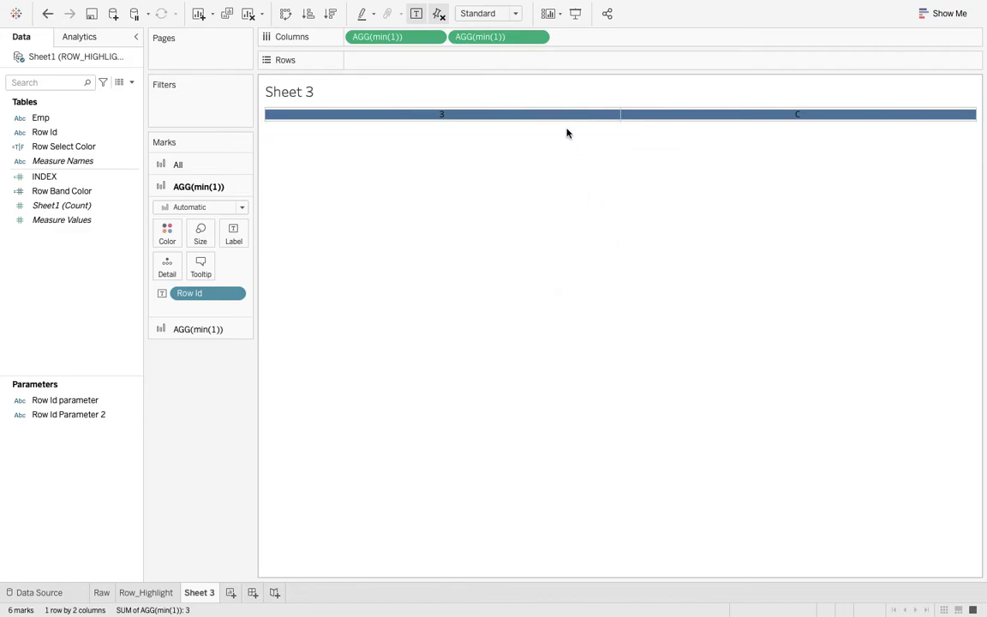
pyautogui.moveTo(568, 121); pyautogui.dragTo(568, 137)
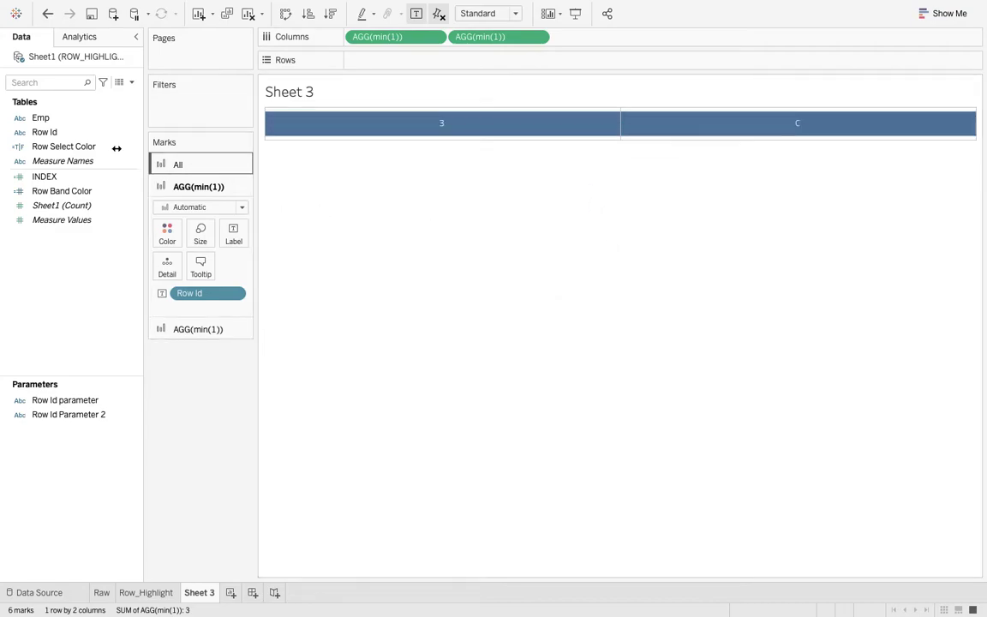
# - Add Row Id to Rows, giving rows 1–A, 2–B and 3–C, and check each bar
pyautogui.moveTo(64, 135); pyautogui.dragTo(352, 65)
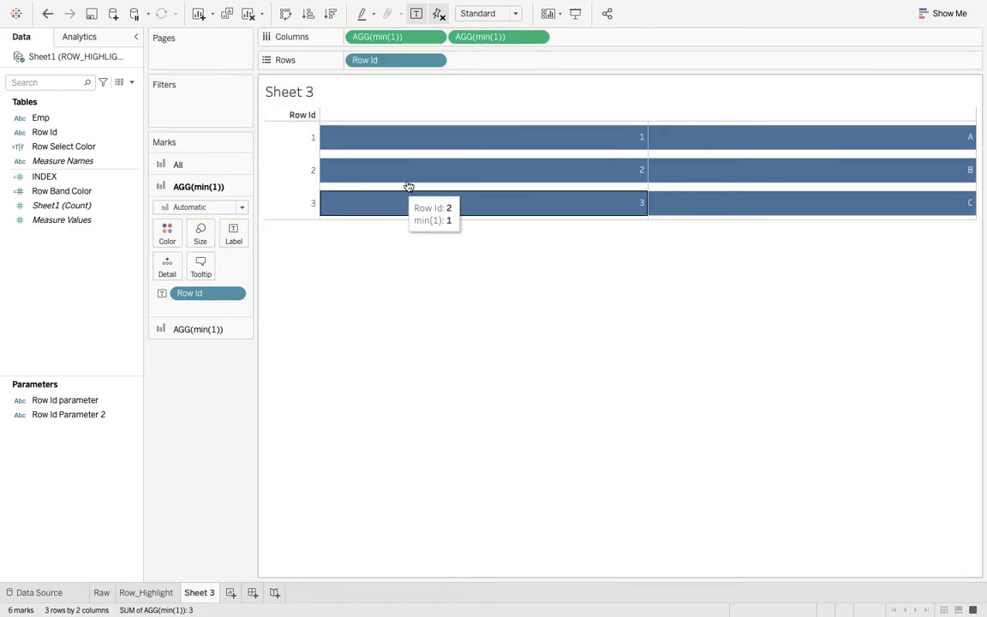
pyautogui.click(480, 139)
pyautogui.click(467, 171)
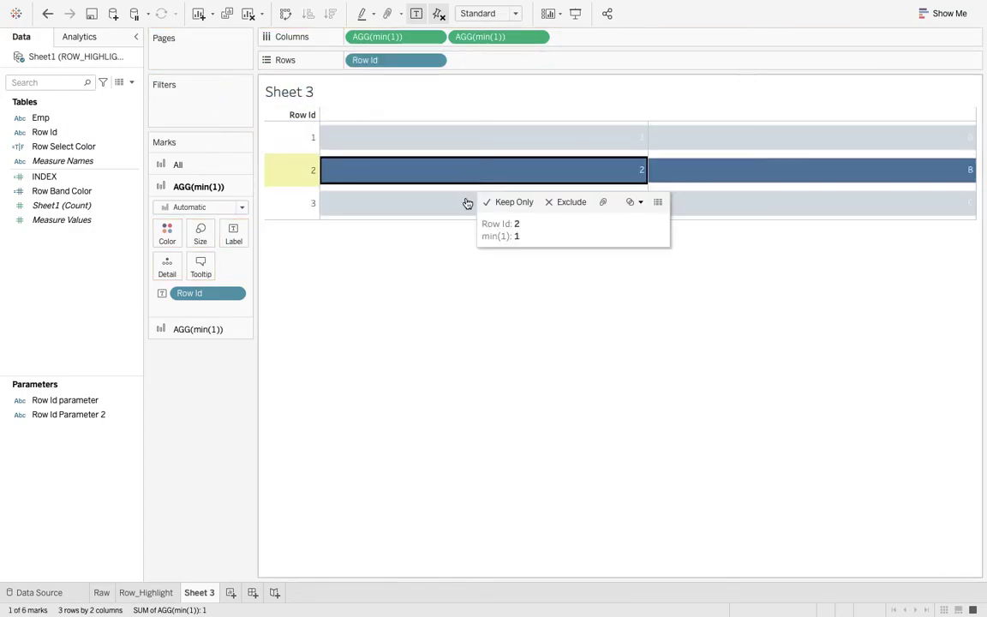
pyautogui.click(463, 206)
pyautogui.click(438, 275)
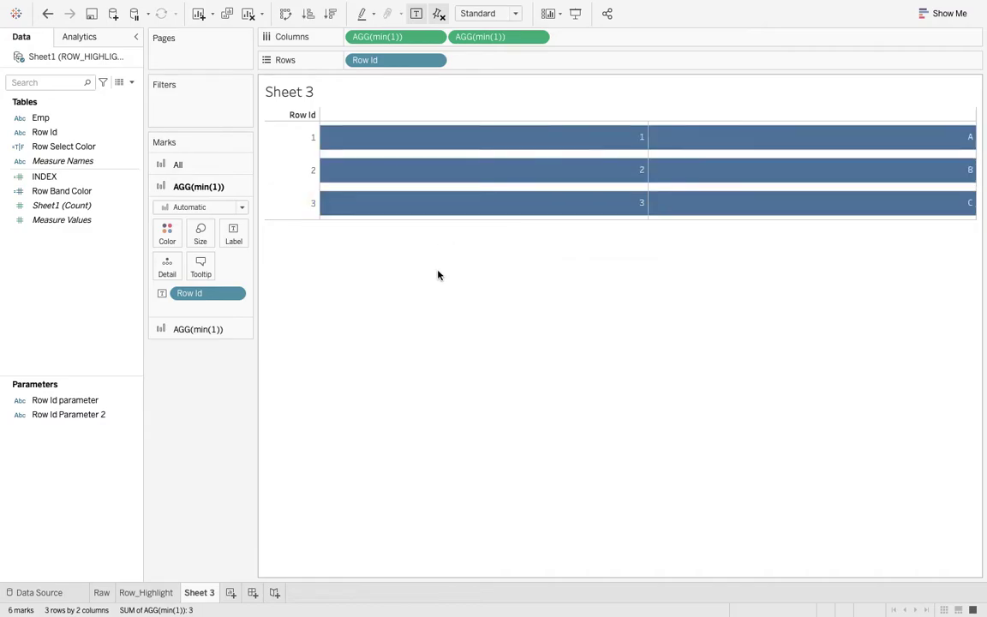
pyautogui.click(103, 400)
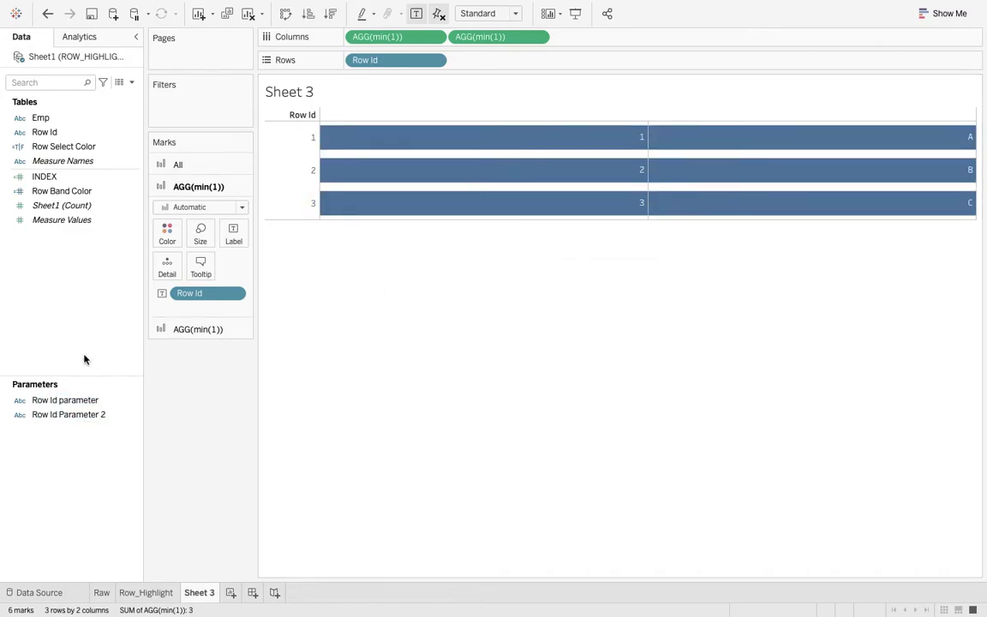
pyautogui.rightClick(51, 138)
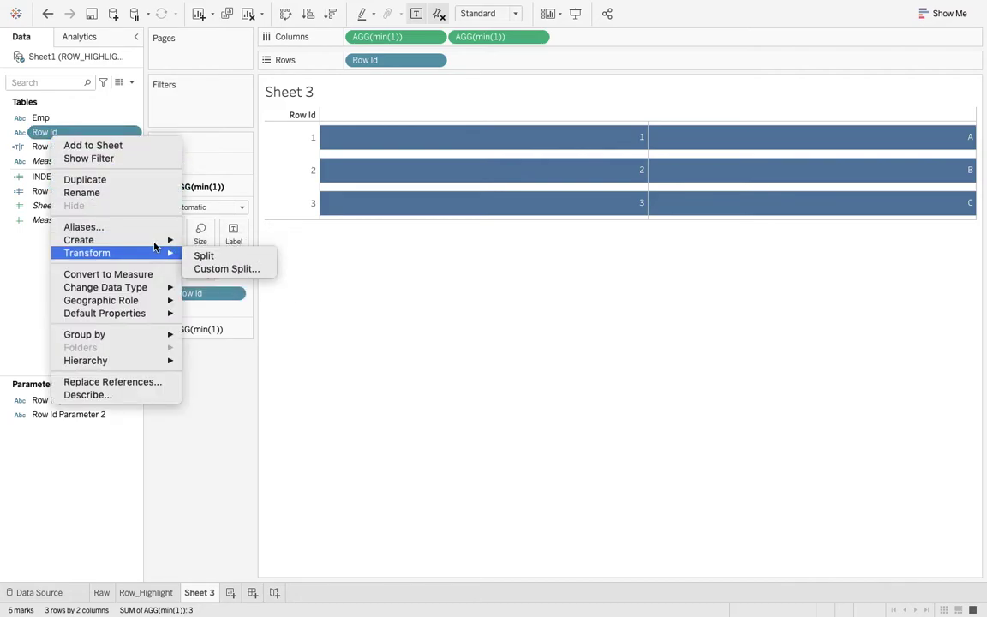
pyautogui.moveTo(158, 241)
pyautogui.click(203, 282)
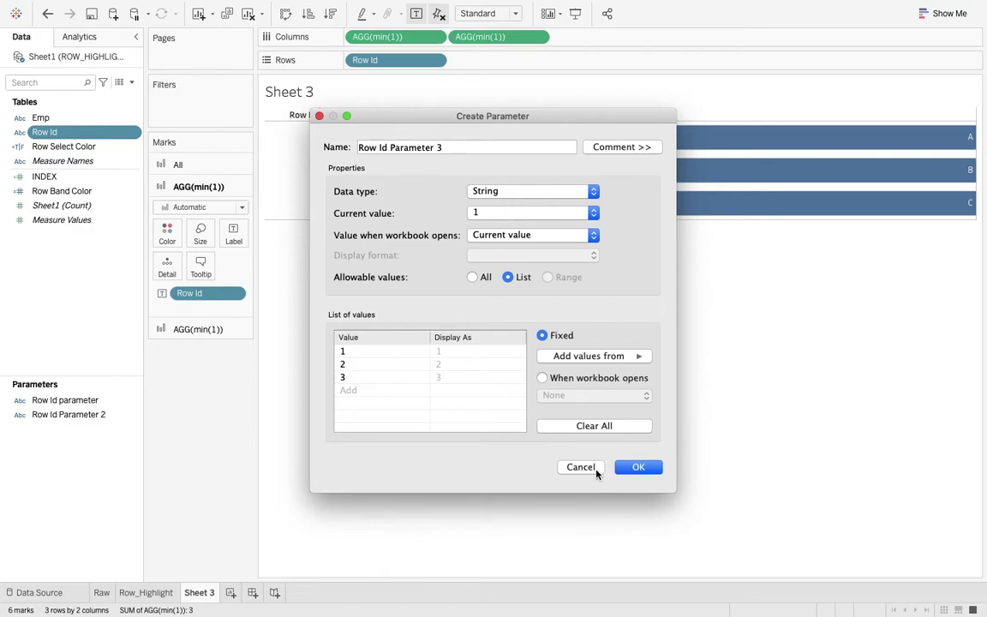
pyautogui.click(598, 469)
pyautogui.click(90, 415)
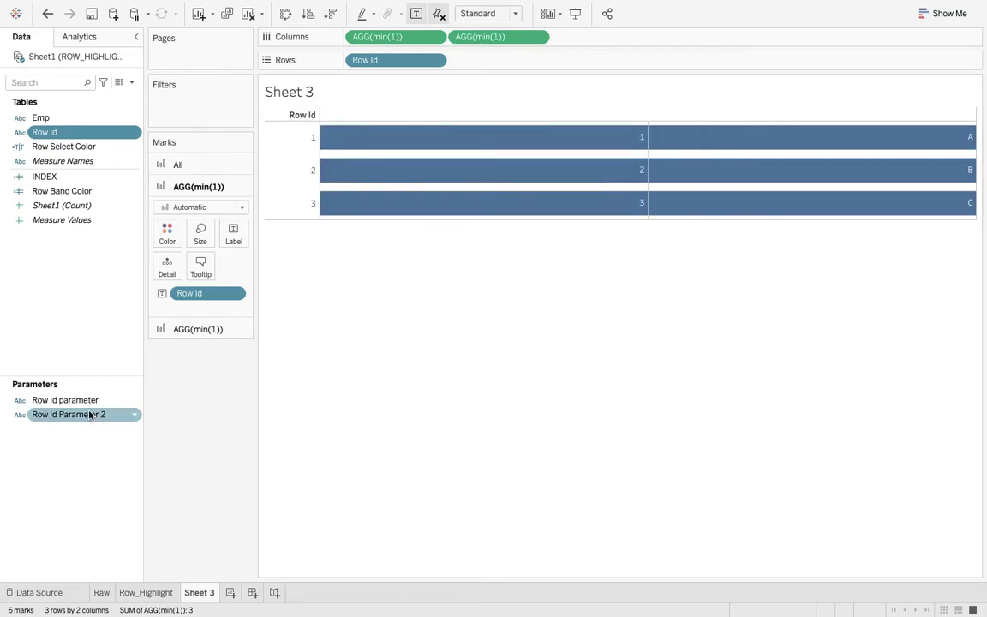
pyautogui.rightClick(60, 148)
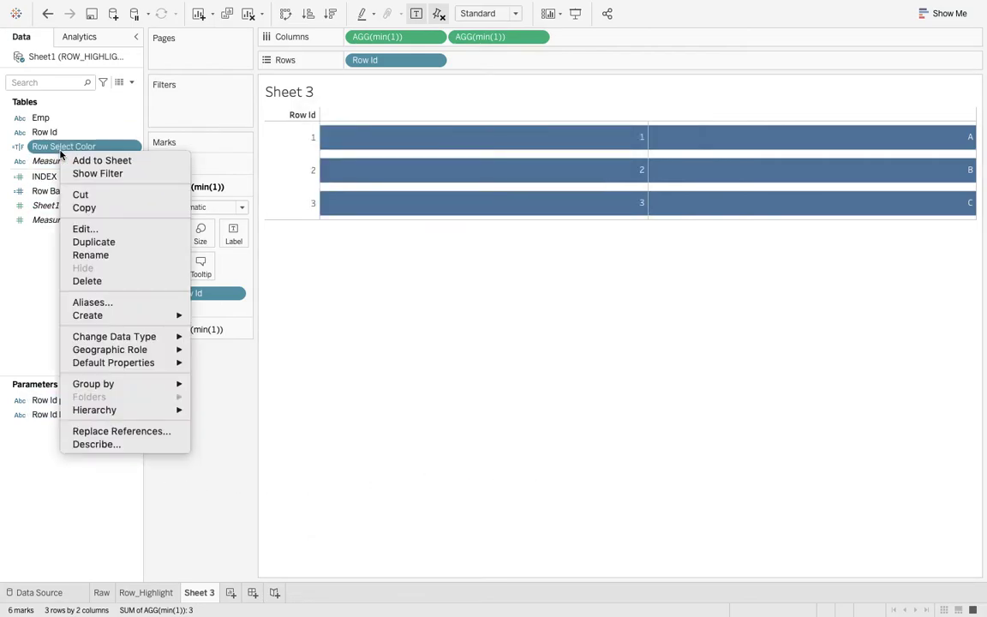
pyautogui.click(92, 229)
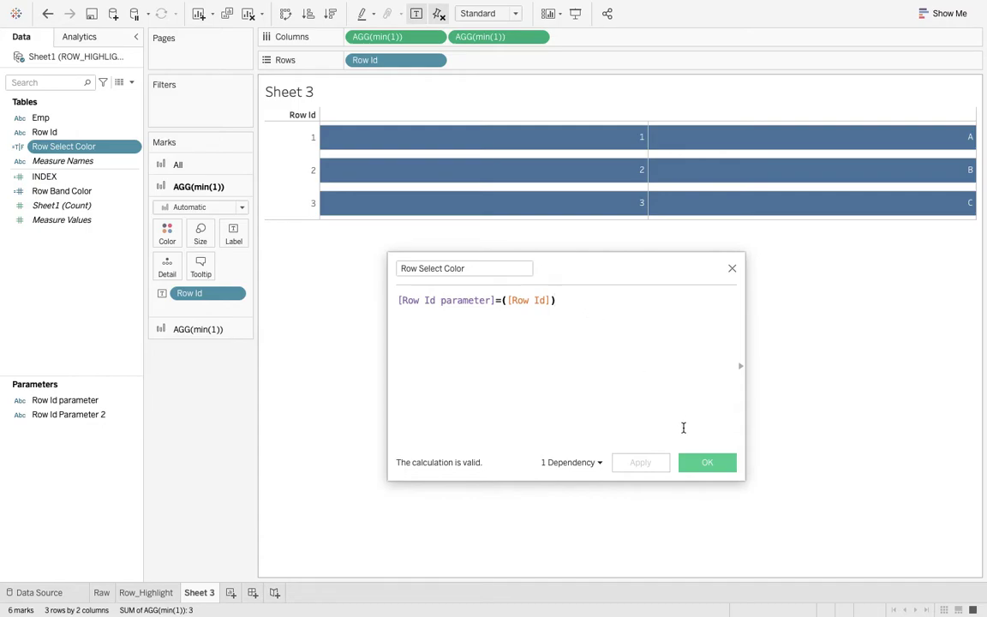
pyautogui.click(696, 463)
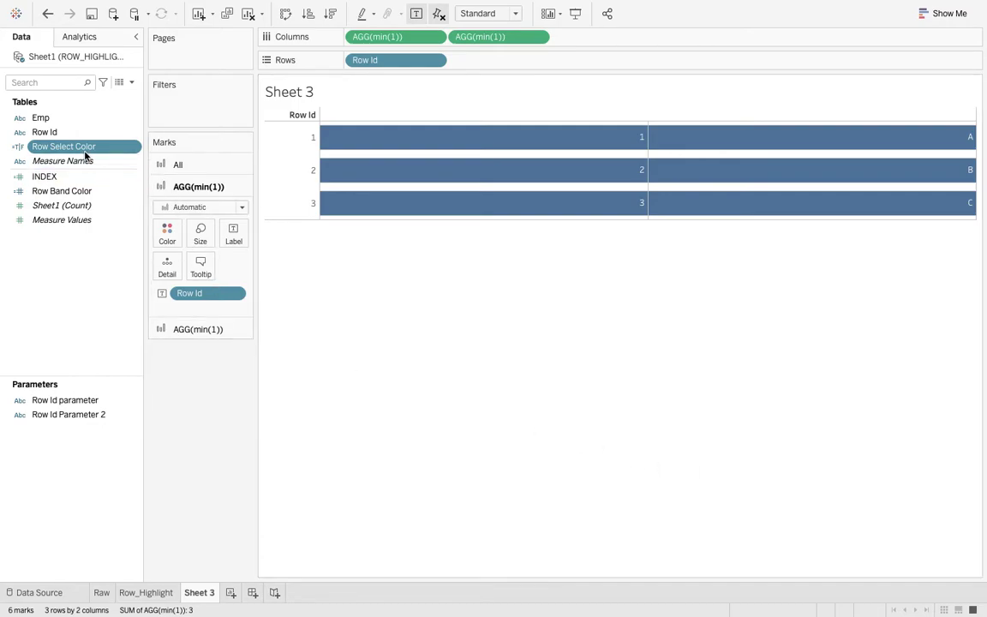
pyautogui.moveTo(83, 149)
pyautogui.mouseDown()
pyautogui.moveTo(141, 185)
pyautogui.moveTo(167, 235)
pyautogui.moveTo(64, 147)
pyautogui.moveTo(77, 153)
pyautogui.mouseUp()
# - Colour all mark layers by Row Select Color, adjusting the True/False colours so only row 1 is teal
pyautogui.click(206, 165)
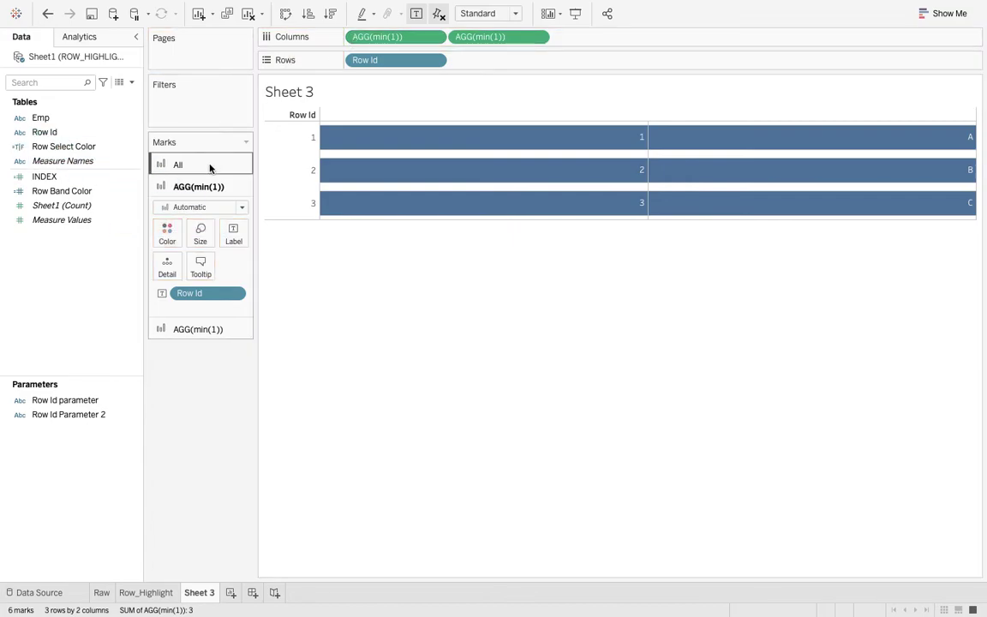
pyautogui.click(104, 149)
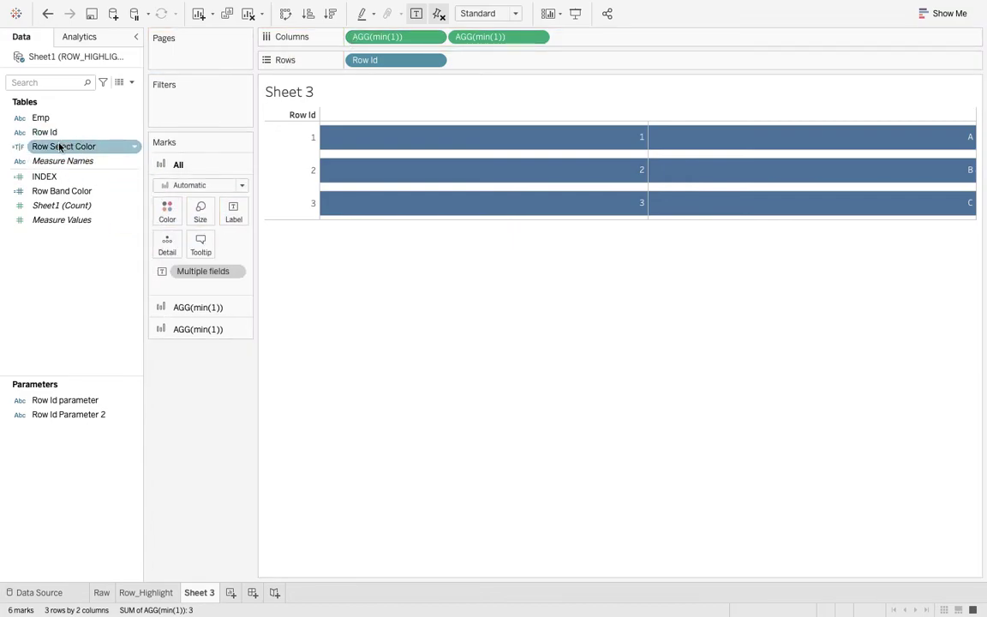
pyautogui.moveTo(58, 151); pyautogui.dragTo(167, 216)
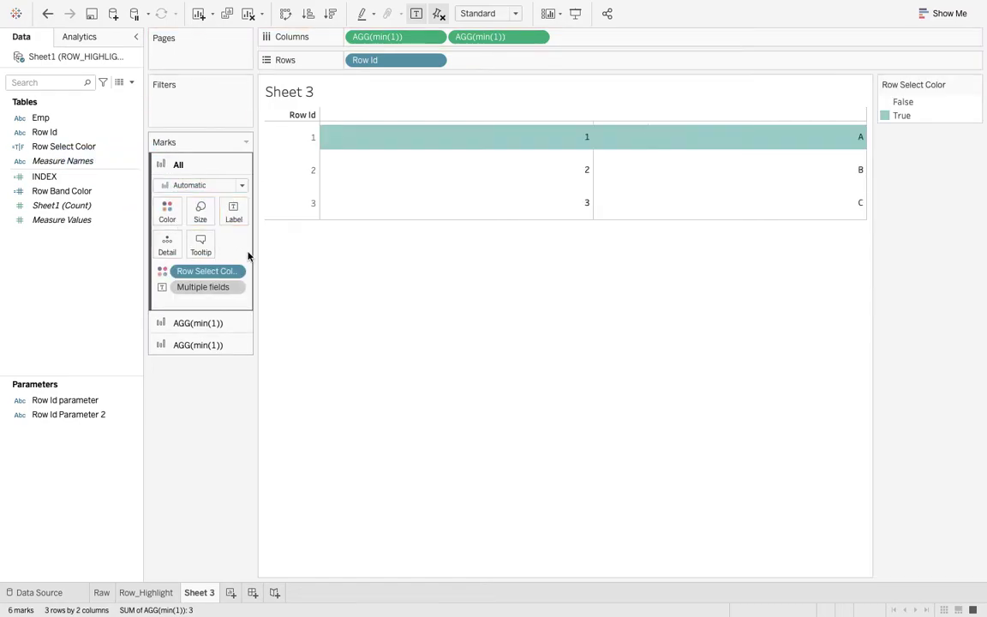
pyautogui.doubleClick(886, 116)
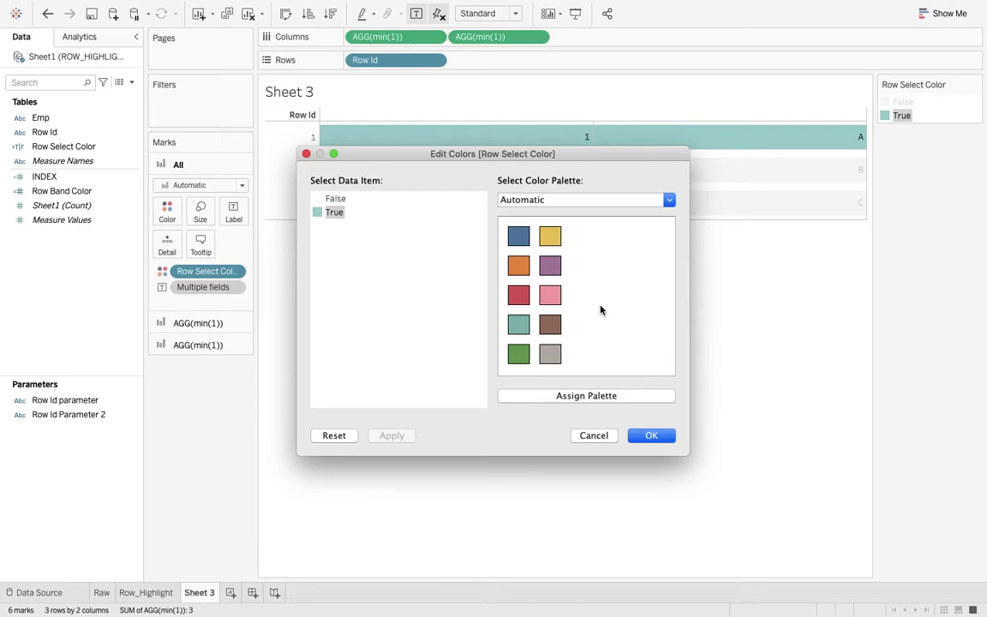
pyautogui.click(651, 435)
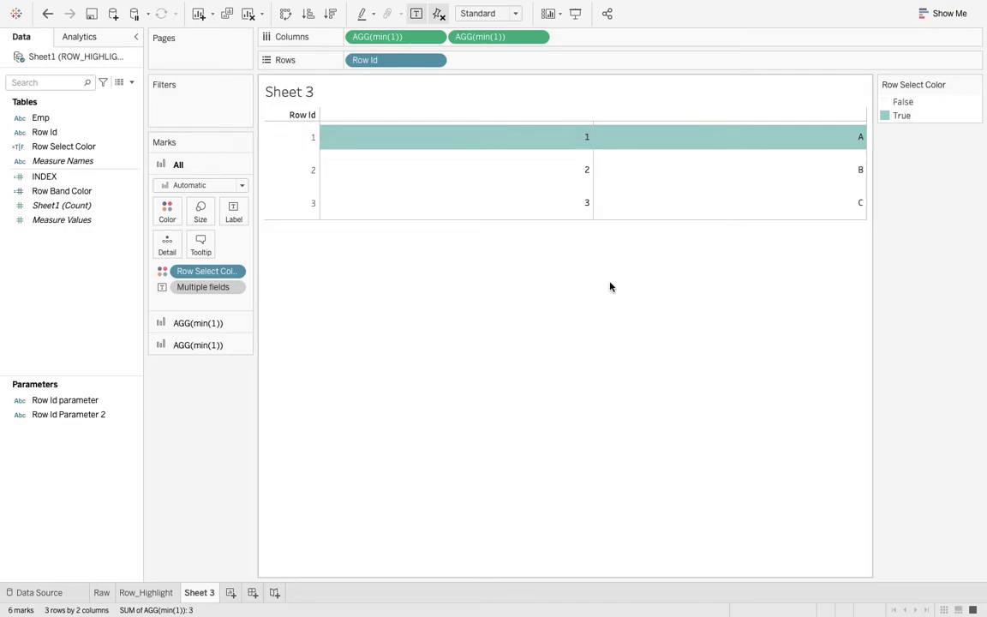
# - Click rows 2 and 3 to test the highlight, then clear the selection
pyautogui.click(538, 183)
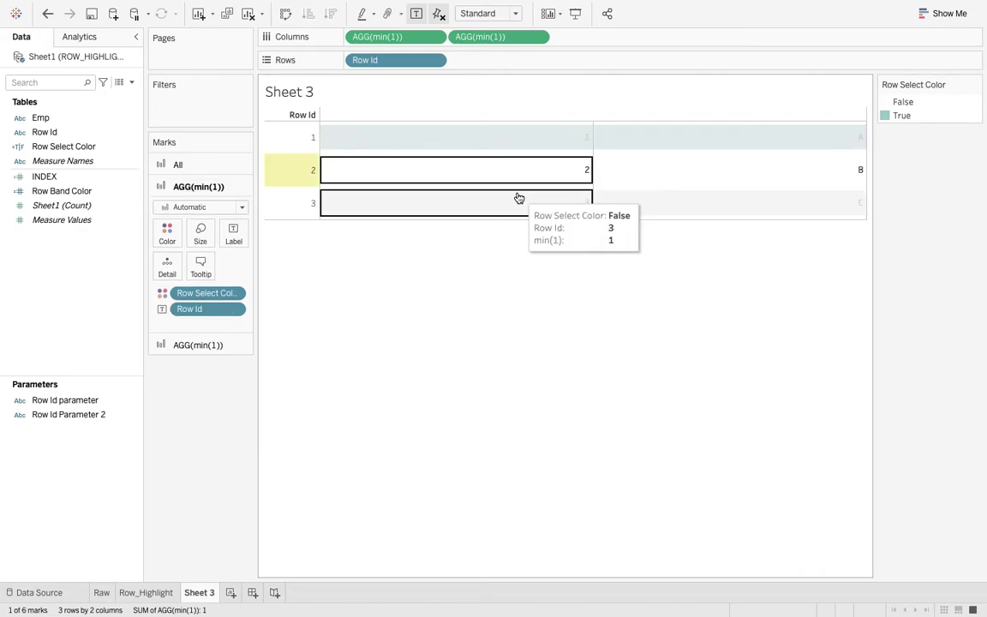
pyautogui.click(519, 195)
pyautogui.click(516, 176)
pyautogui.click(279, 334)
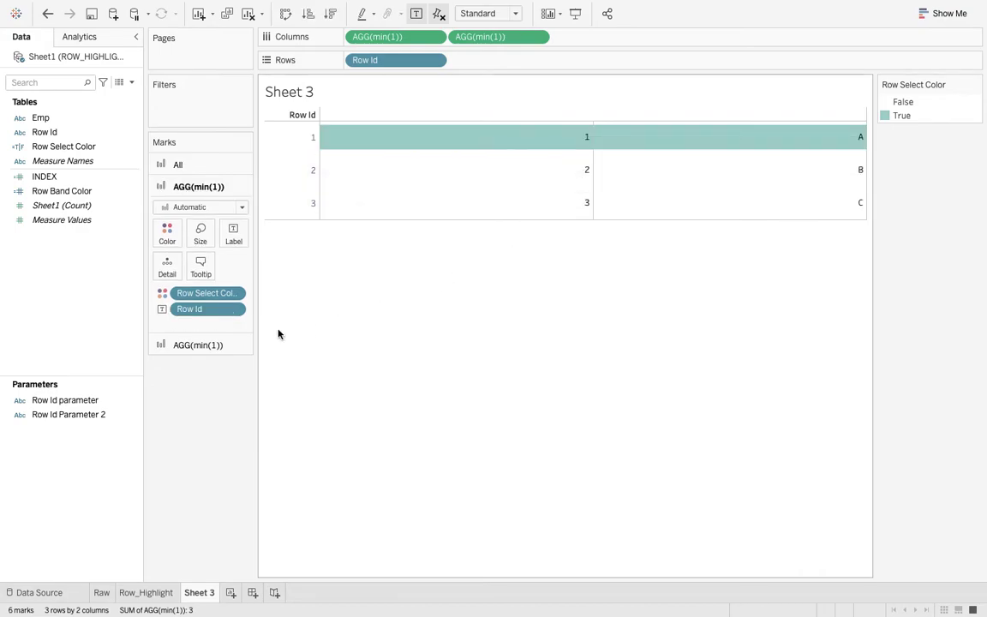
# - Show the Row Id parameter control and set it to 2, then to 3
pyautogui.rightClick(107, 401)
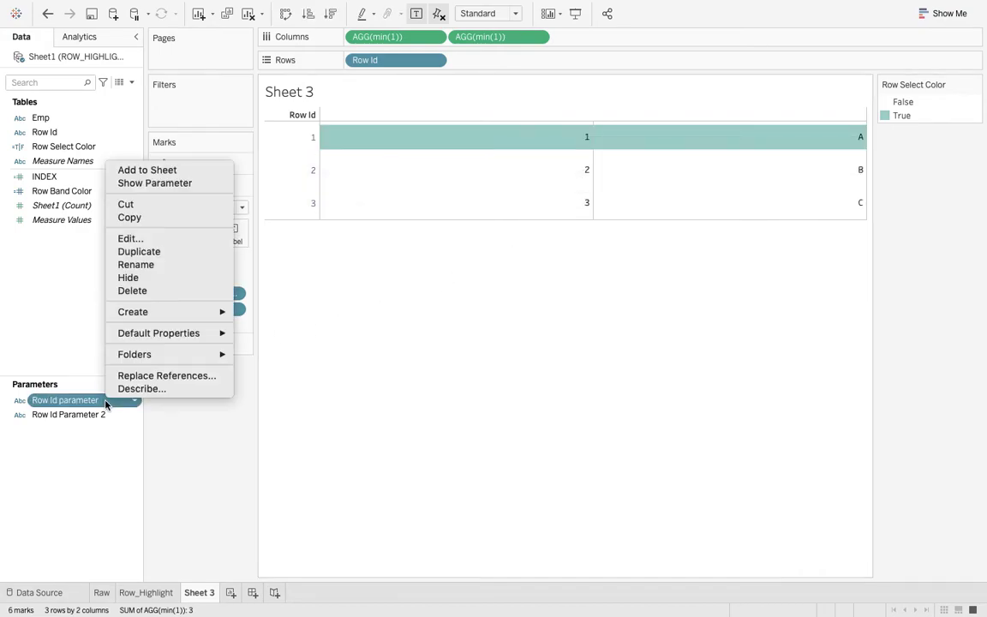
pyautogui.click(163, 184)
pyautogui.click(886, 161)
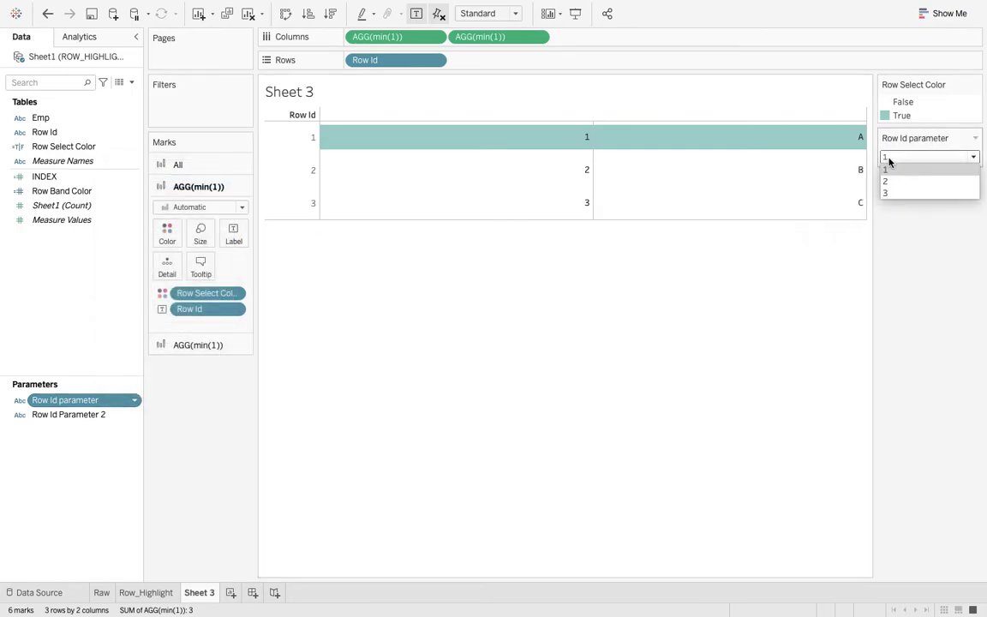
pyautogui.click(896, 182)
pyautogui.click(900, 160)
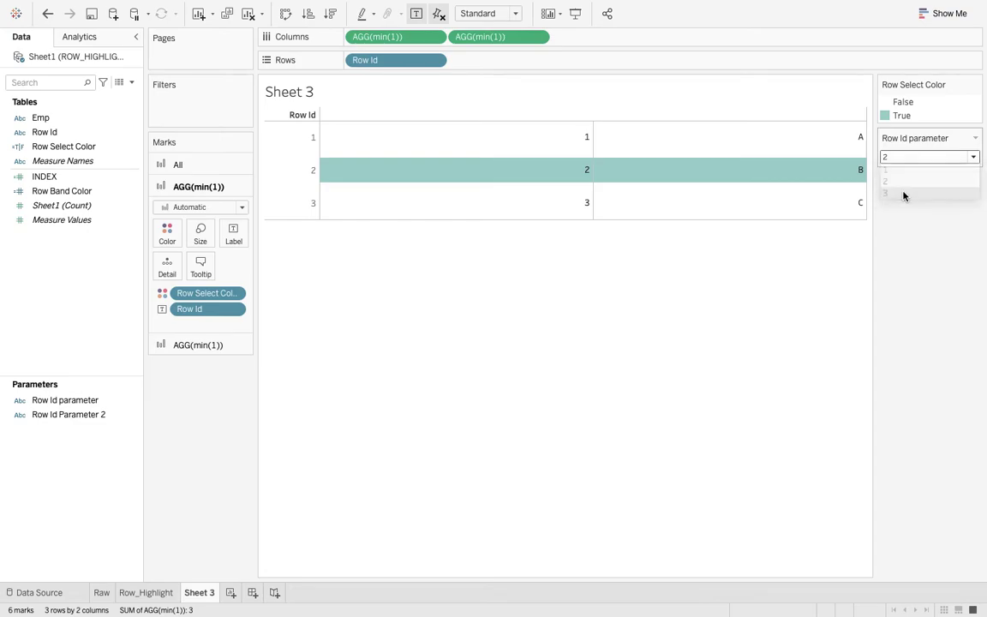
pyautogui.click(901, 192)
# - Click rows 2, 3 and 1 to check that row 3 stays teal, then clear the selection
pyautogui.click(445, 176)
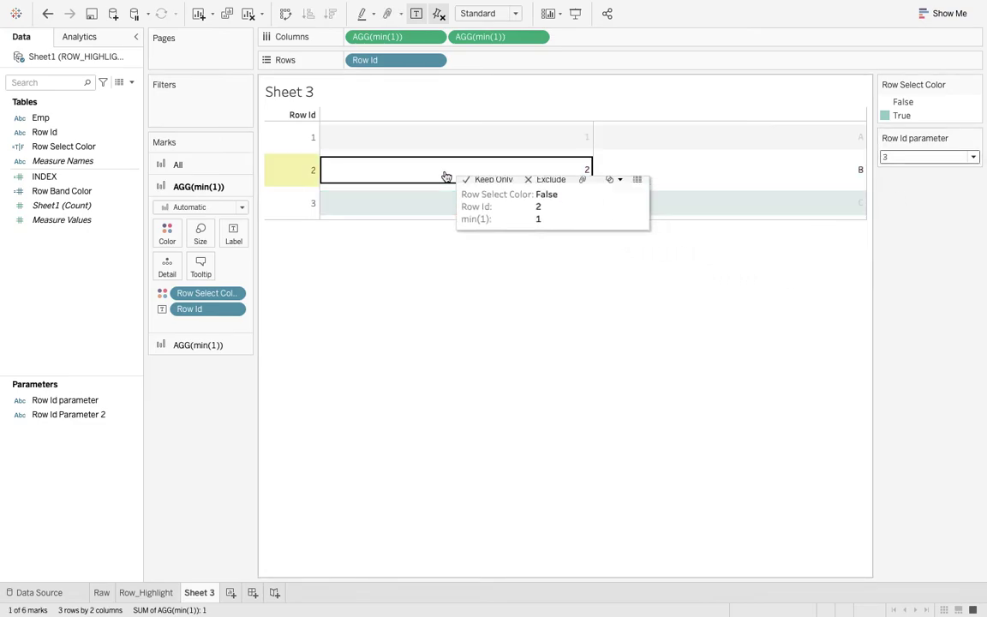
pyautogui.click(429, 194)
pyautogui.click(423, 139)
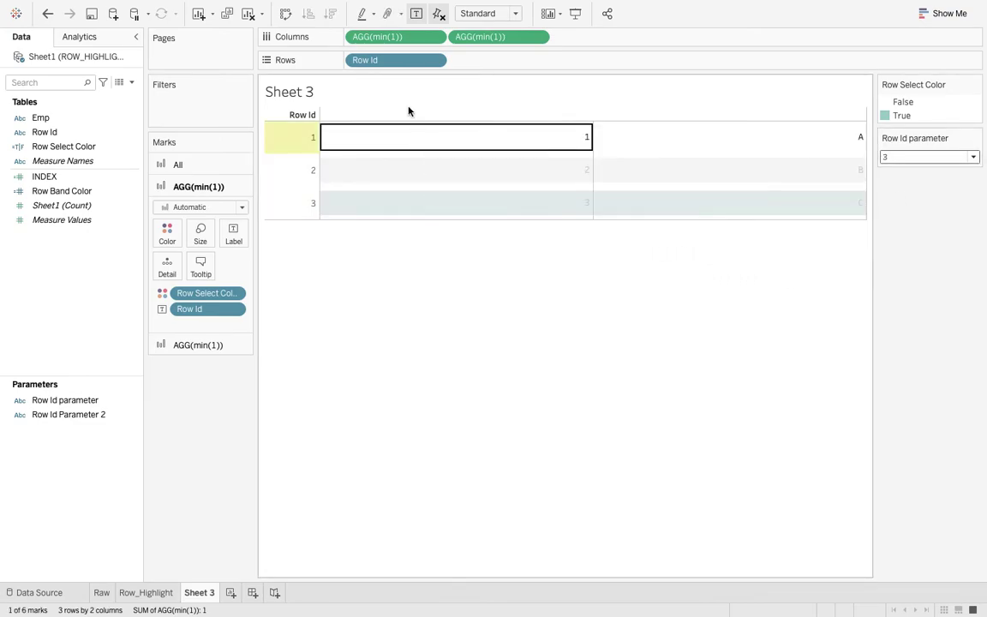
pyautogui.click(444, 234)
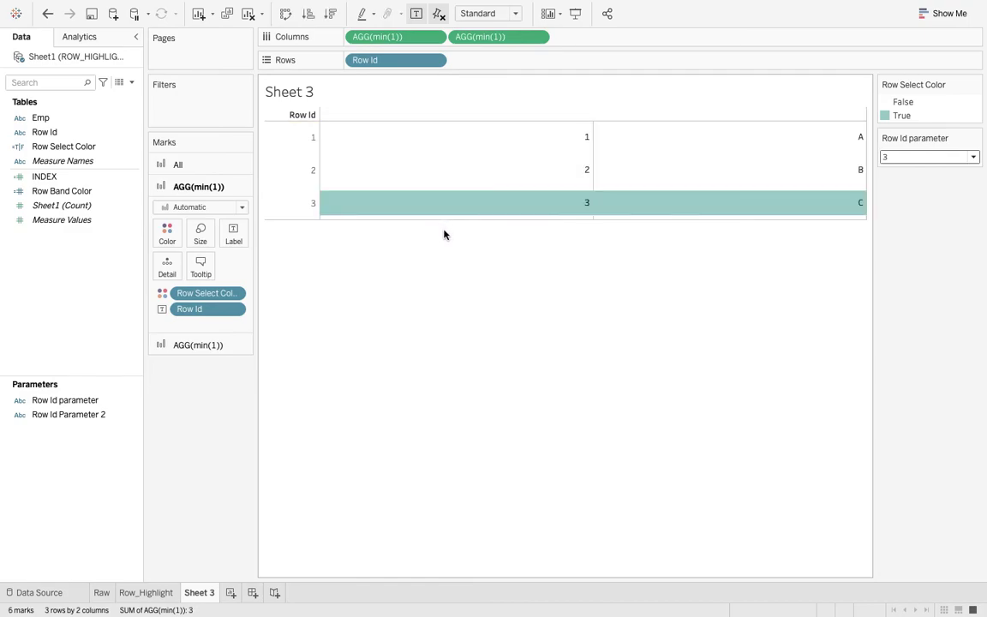
# - Hide the Row Id header on Rows, leaving the parameter set to 3
pyautogui.click(434, 62)
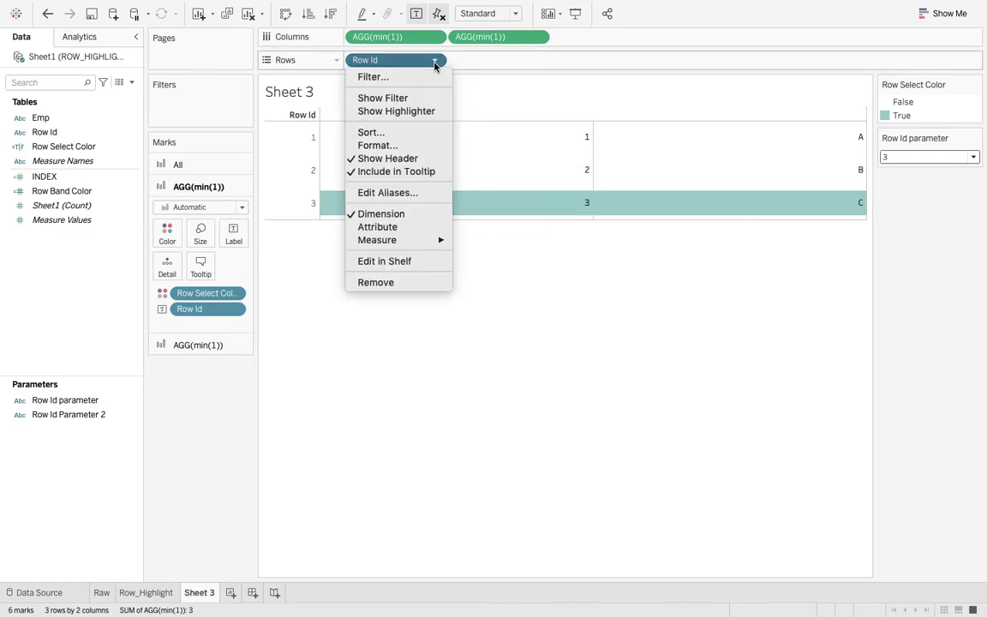
pyautogui.click(417, 159)
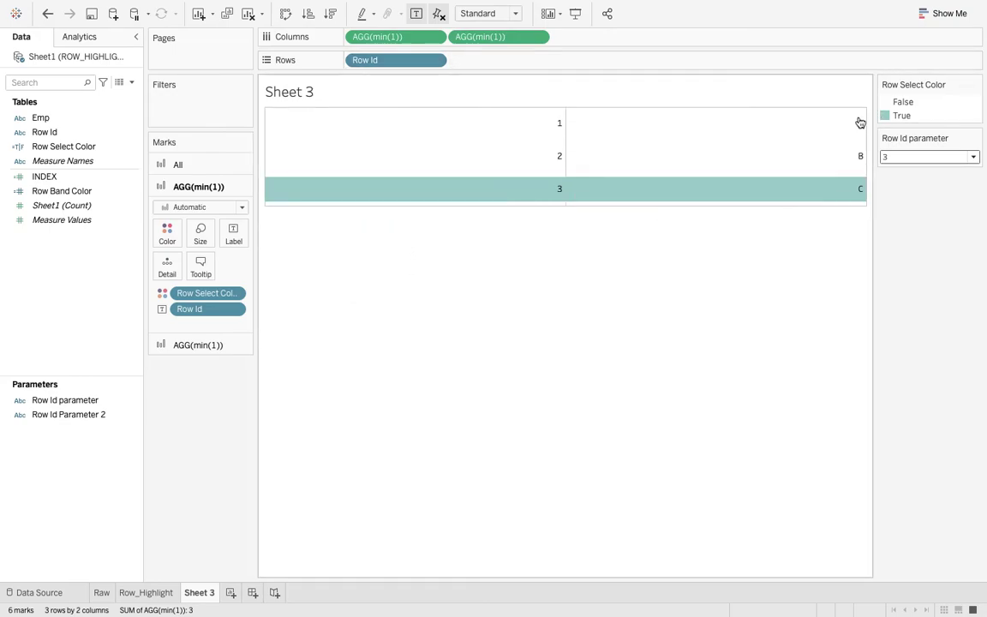
pyautogui.click(910, 158)
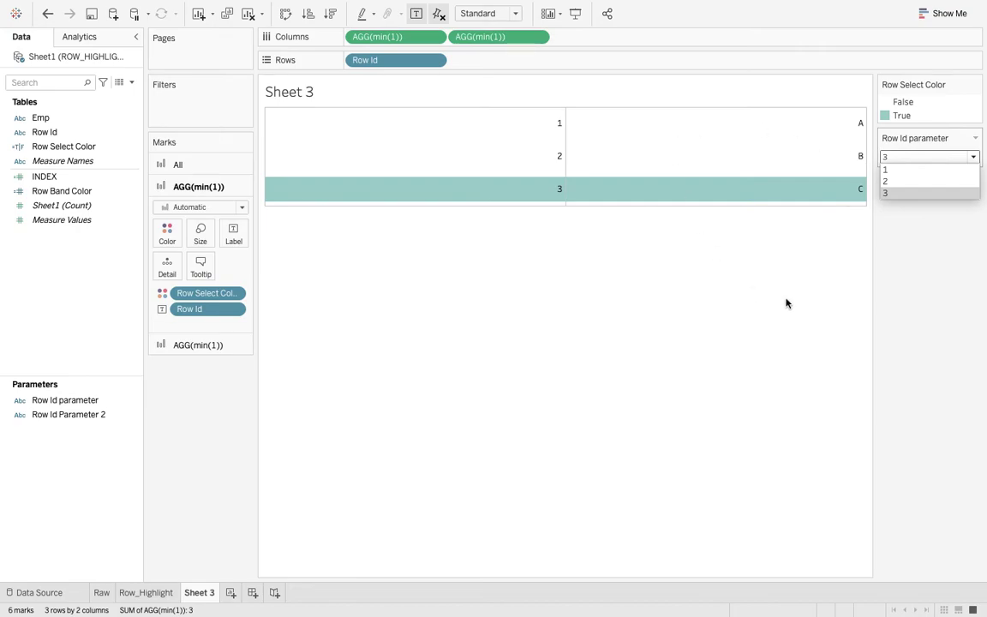
pyautogui.click(403, 13)
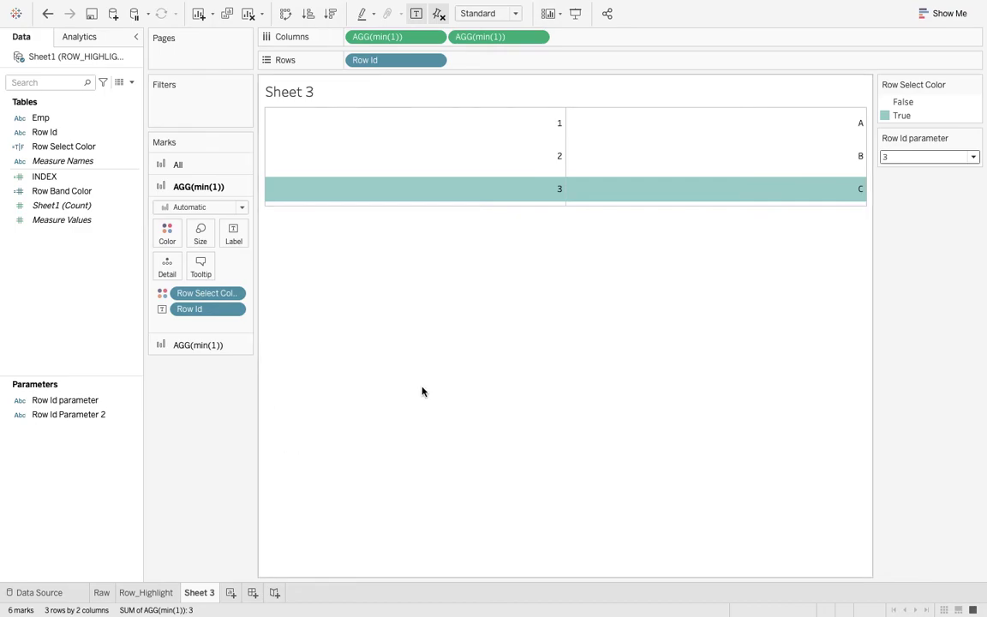
pyautogui.moveTo(86, 4)
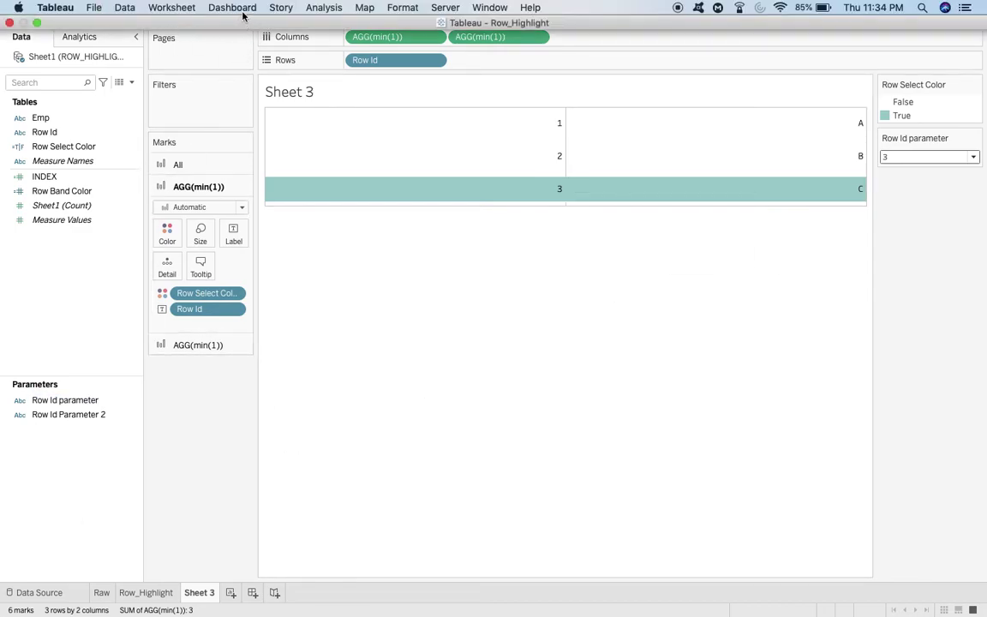
# - Add a Change Parameter action, Parameter_Action, that sets Row Id parameter from the Row Id field on select
pyautogui.click(176, 9)
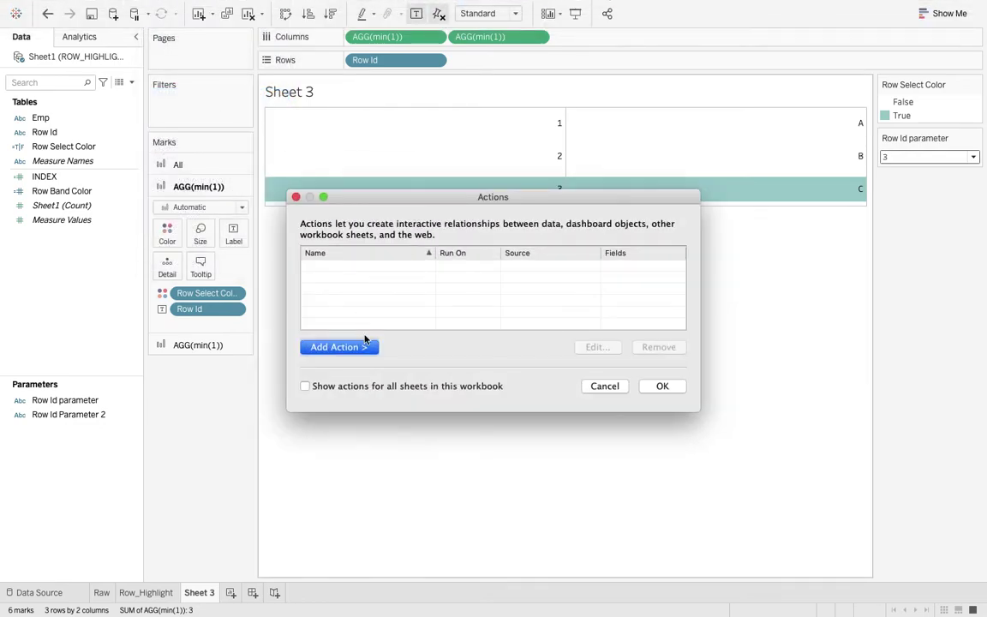
pyautogui.click(367, 347)
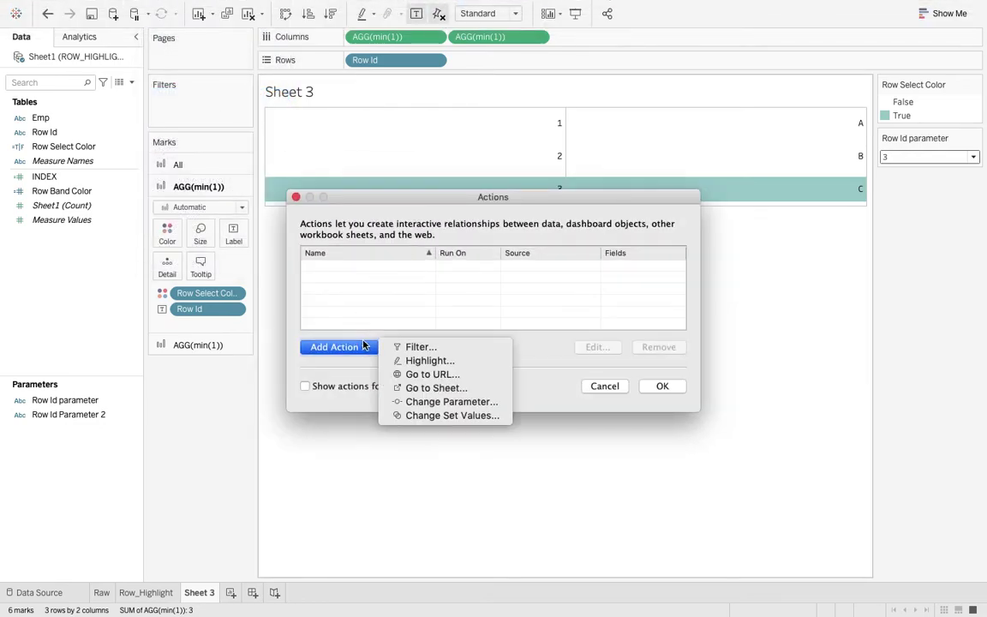
pyautogui.click(451, 401)
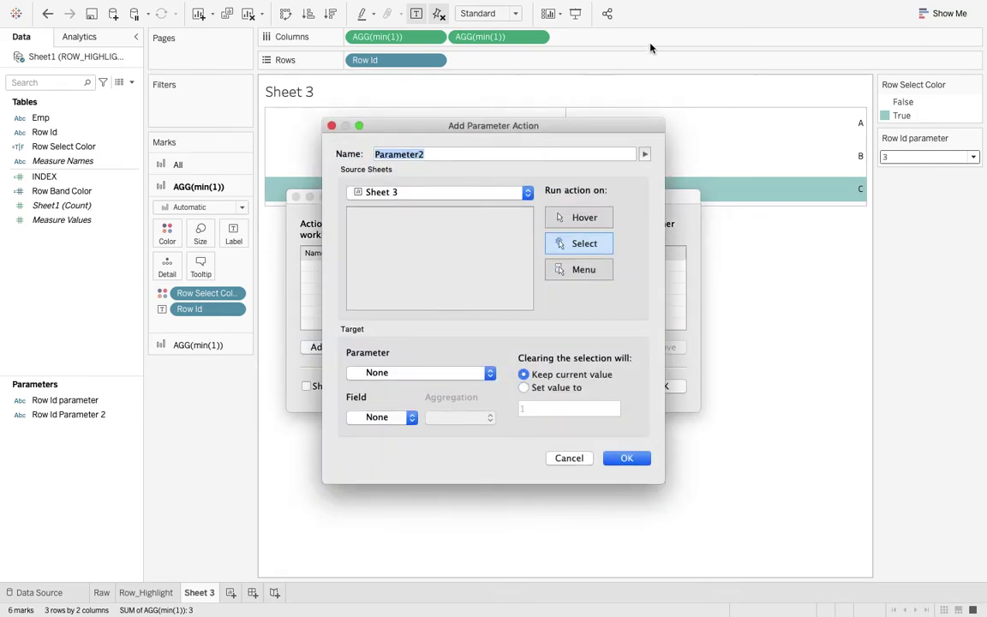
pyautogui.click(377, 372)
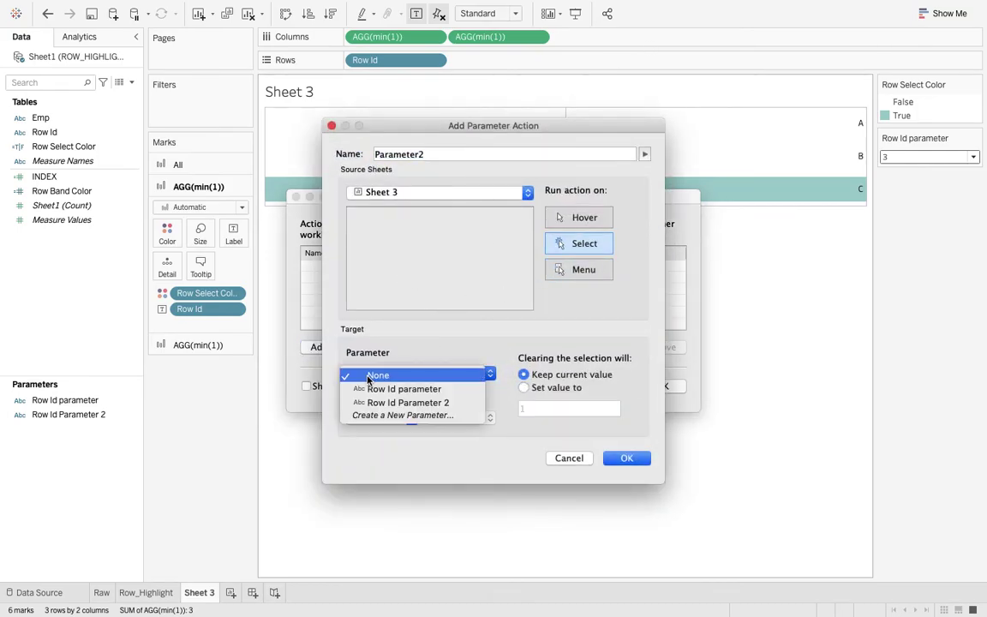
pyautogui.click(419, 393)
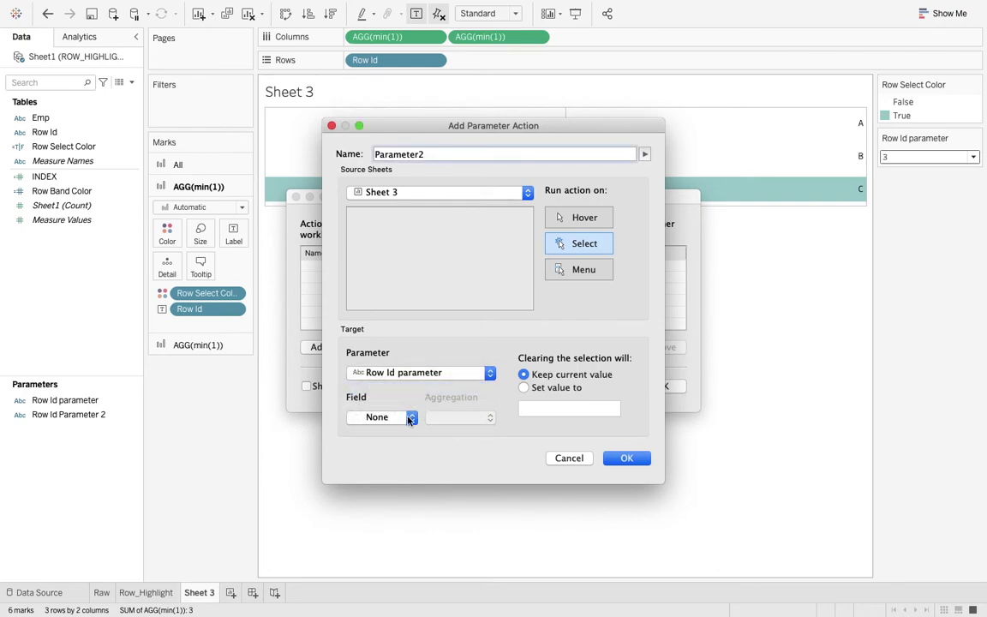
pyautogui.click(397, 425)
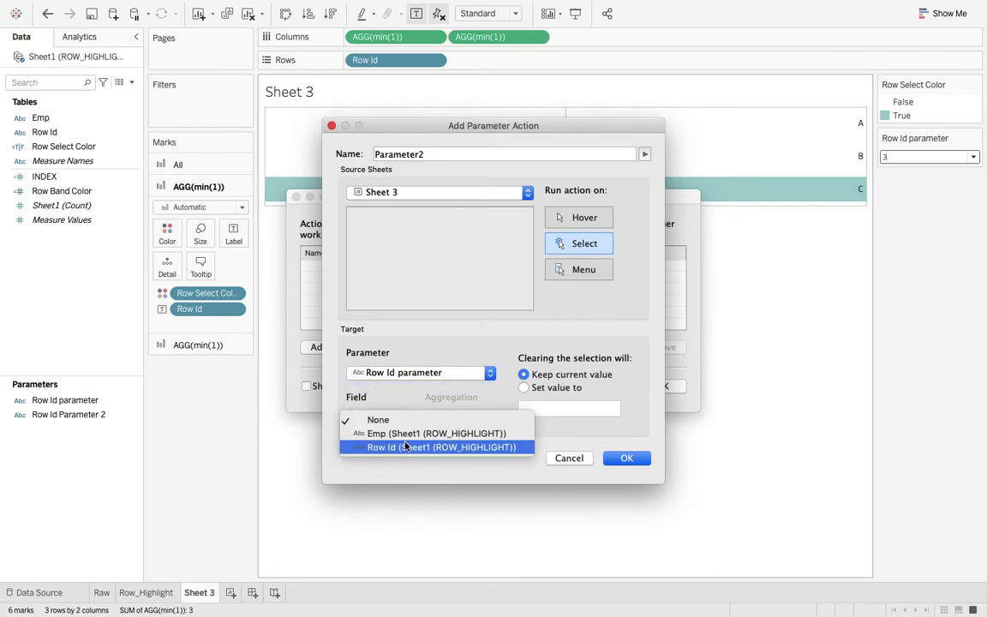
pyautogui.click(410, 447)
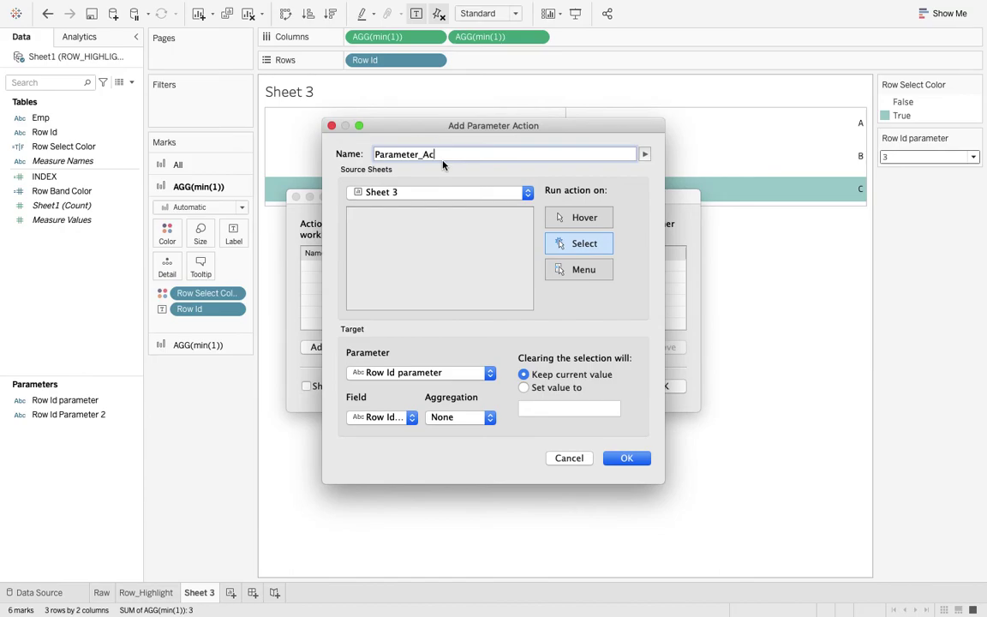
pyautogui.click(626, 457)
pyautogui.click(670, 390)
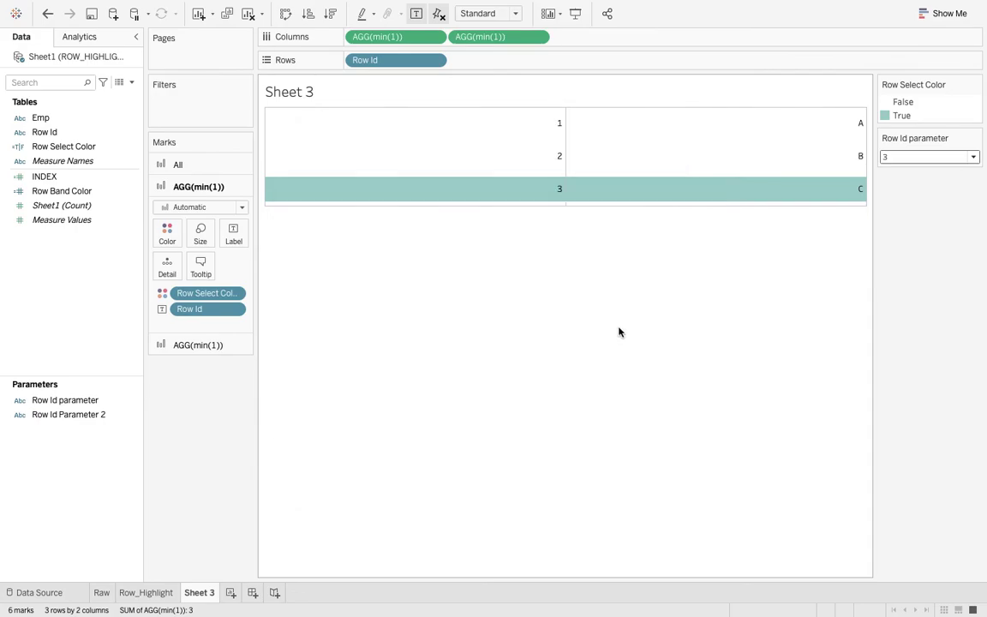